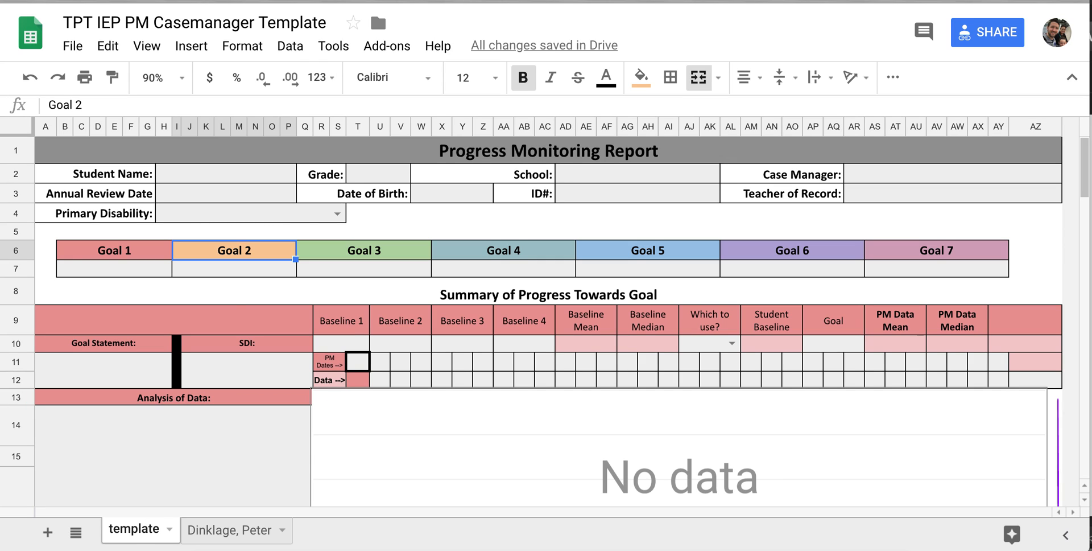
- Examine the filled-in progress monitoring report in the Casemanager EXAMPLE spreadsheet
key("ctrl+Tab")
left_click(373, 232)
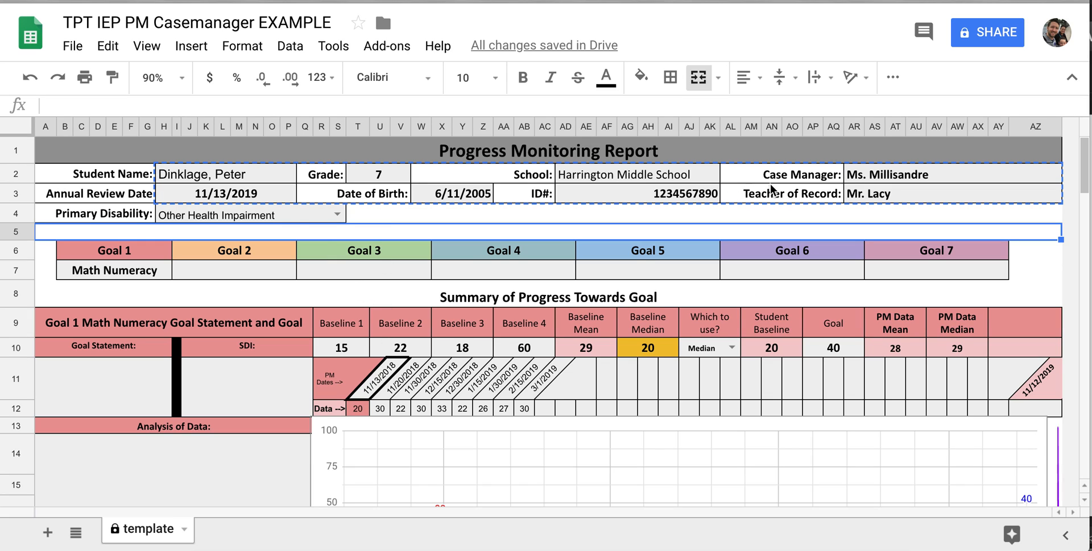
scroll(473, 262, "down", 1)
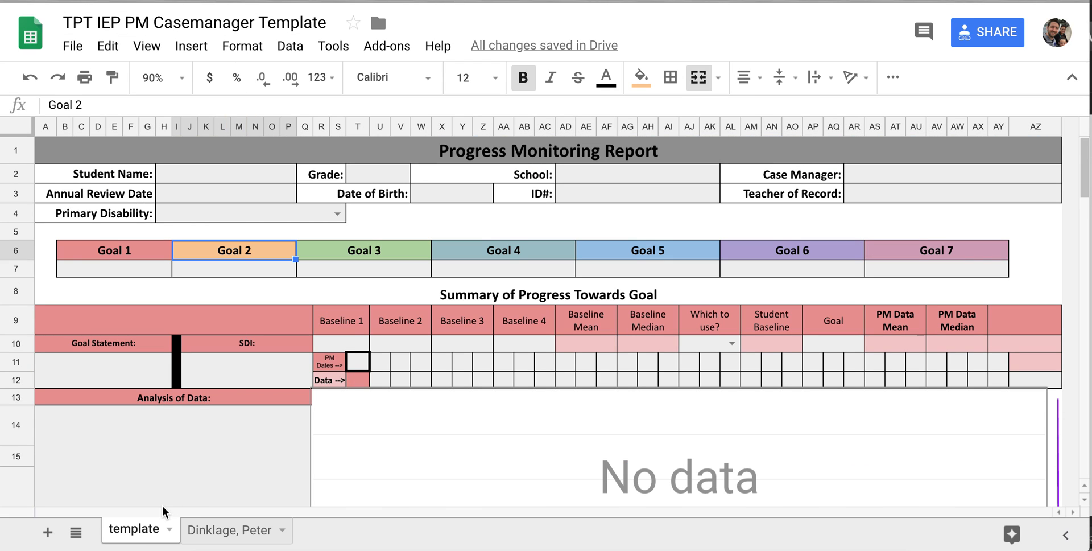
- Duplicate the template sheet in the Casemanager Template spreadsheet and open the copy's name for editing
right_click(152, 532)
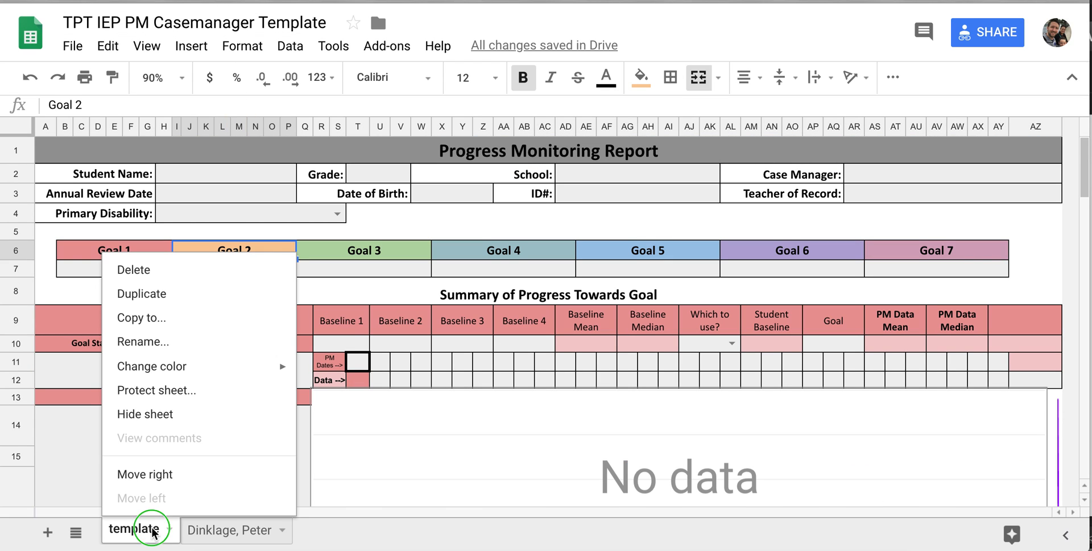
left_click(165, 293)
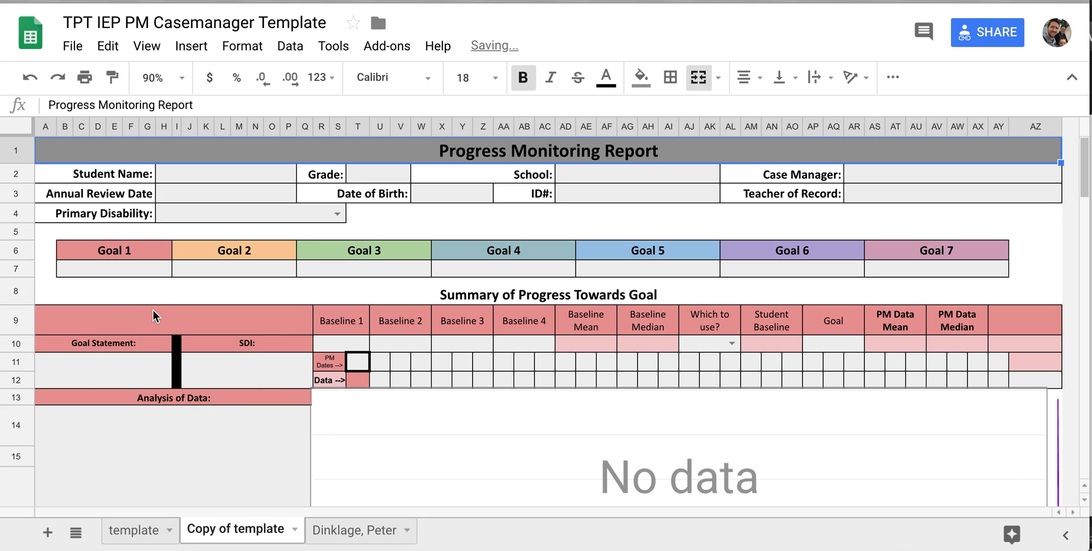
double_click(216, 529)
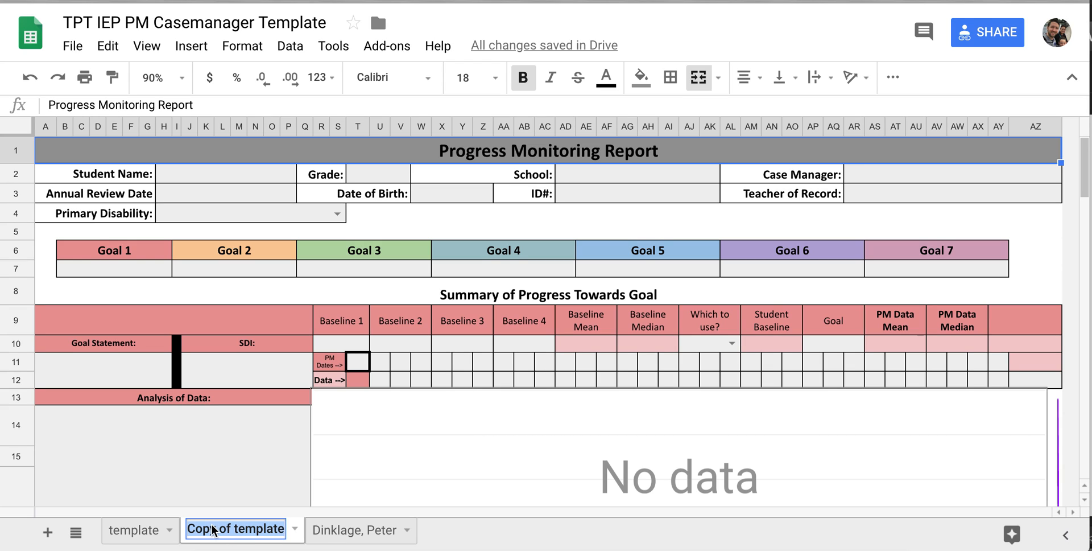
- Switch to the student's own sheet and examine its header fields, goal headings and Goal 1 baseline cells
left_click(344, 530)
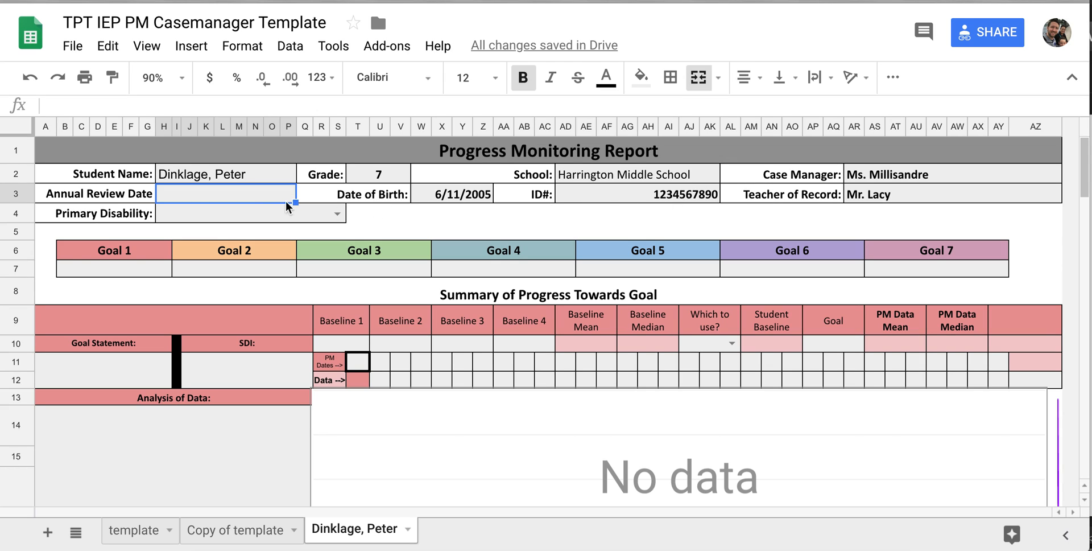
left_click(393, 180)
left_click(294, 177)
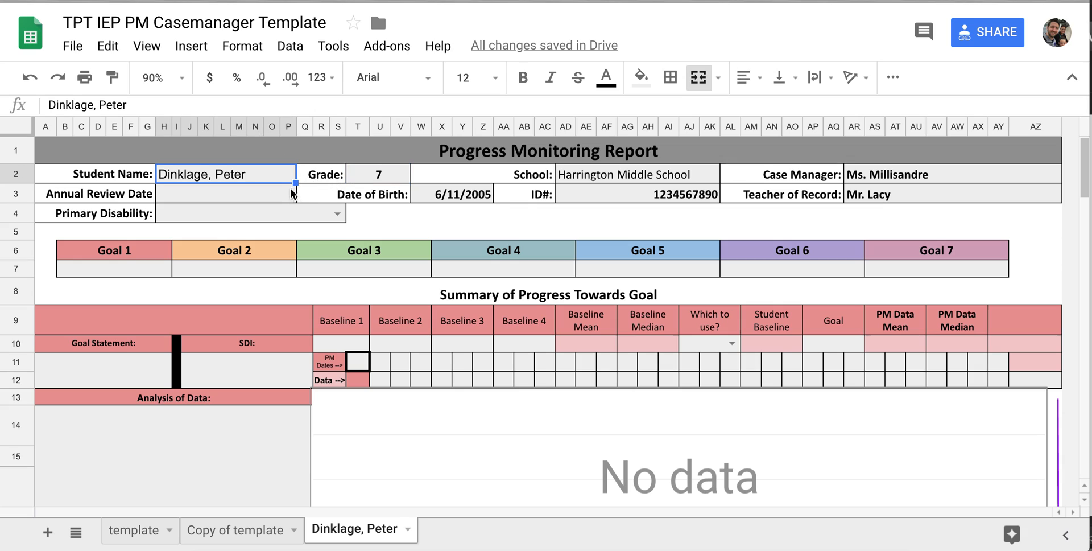
left_click(285, 192)
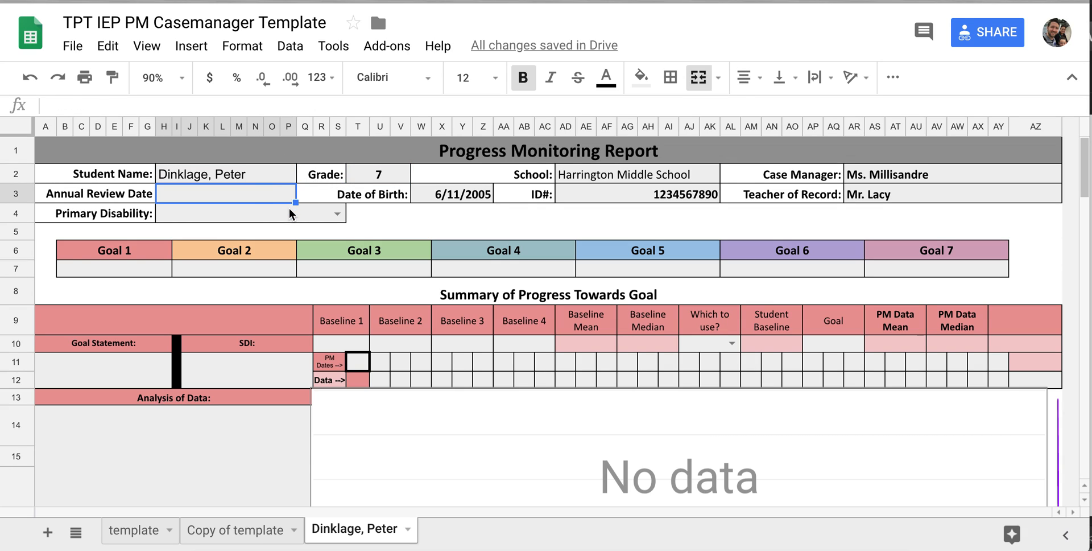
left_click(261, 246)
left_click(158, 246)
left_click(215, 325)
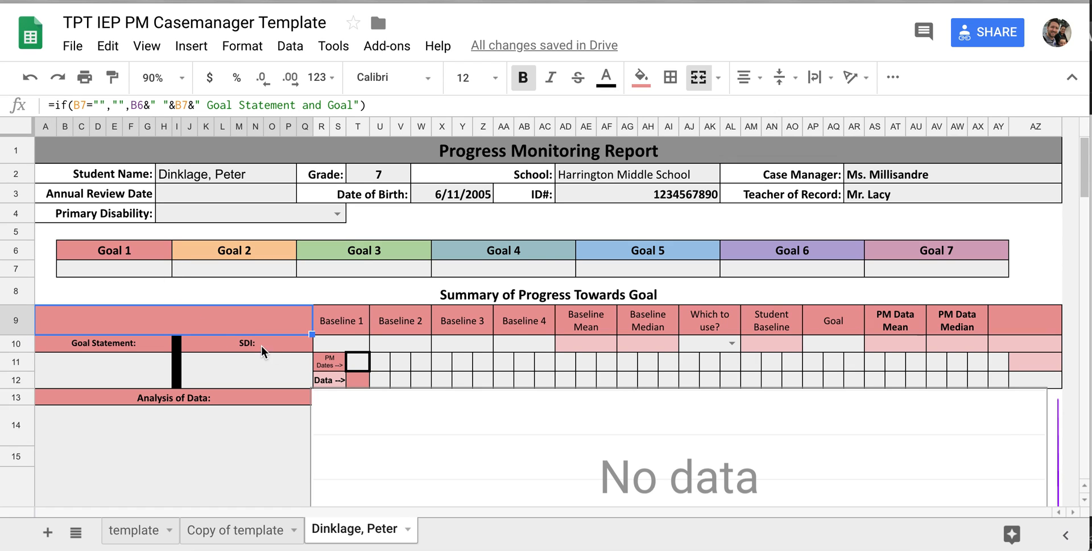
left_click(359, 324)
left_click(404, 323)
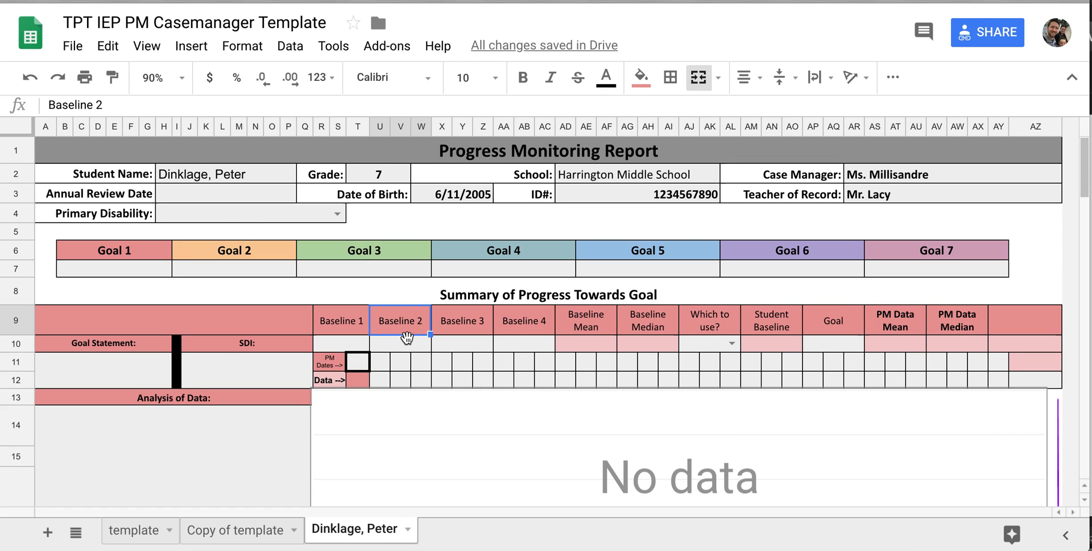
left_click(583, 344)
left_click(636, 344)
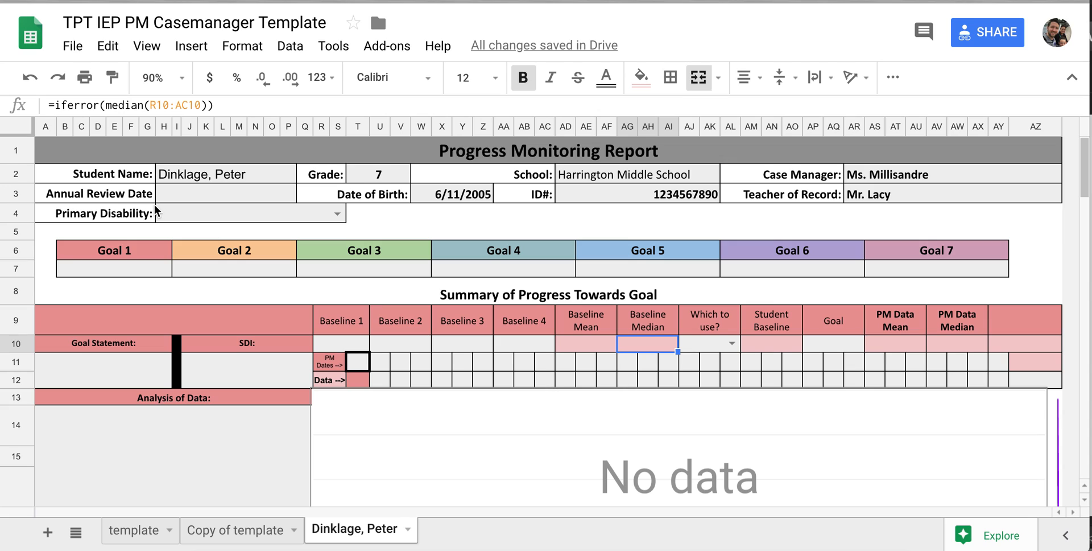
- Set the Annual Review Date to 11/13/2019 and check the date formula at the end of the Goal 1 PM Dates row
left_click(182, 193)
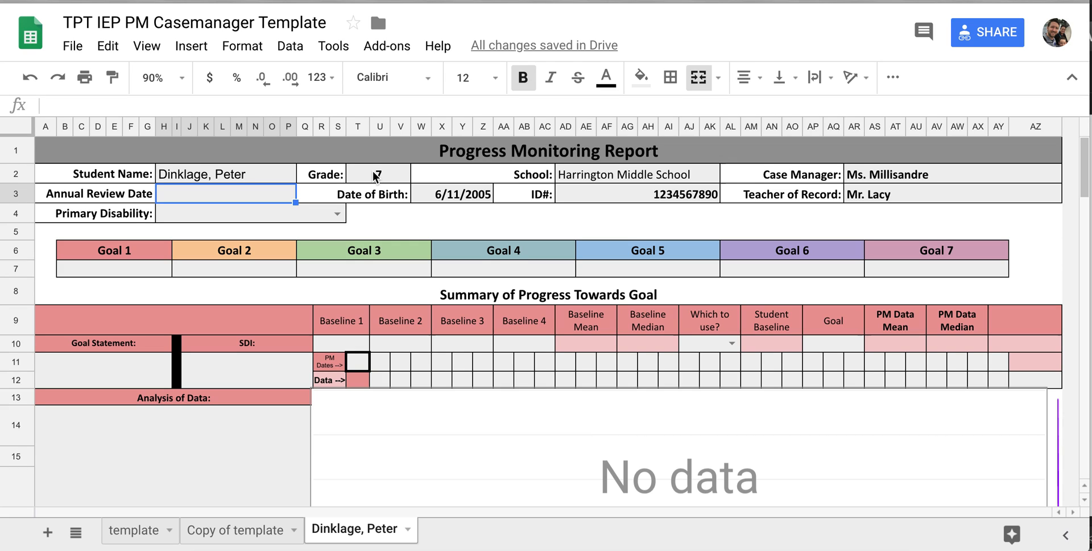
type("11/13/2018")
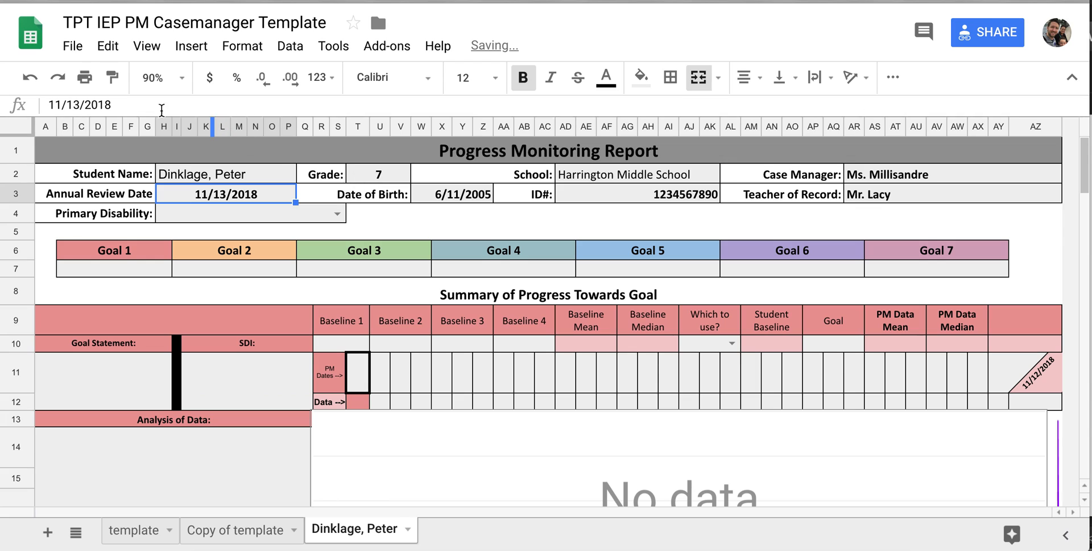
left_click(124, 104)
key("BackSpace")
type("9")
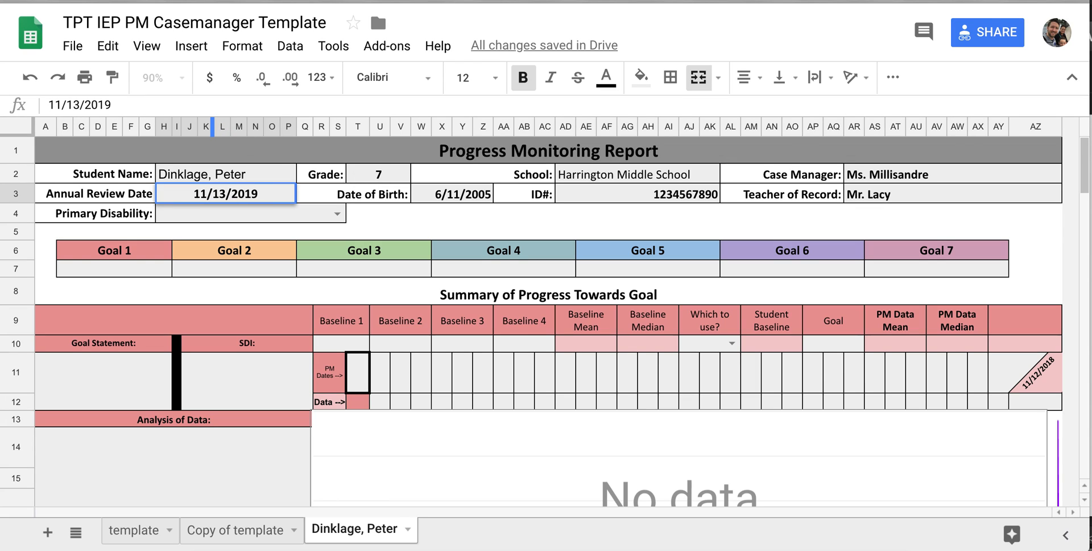
key("Return")
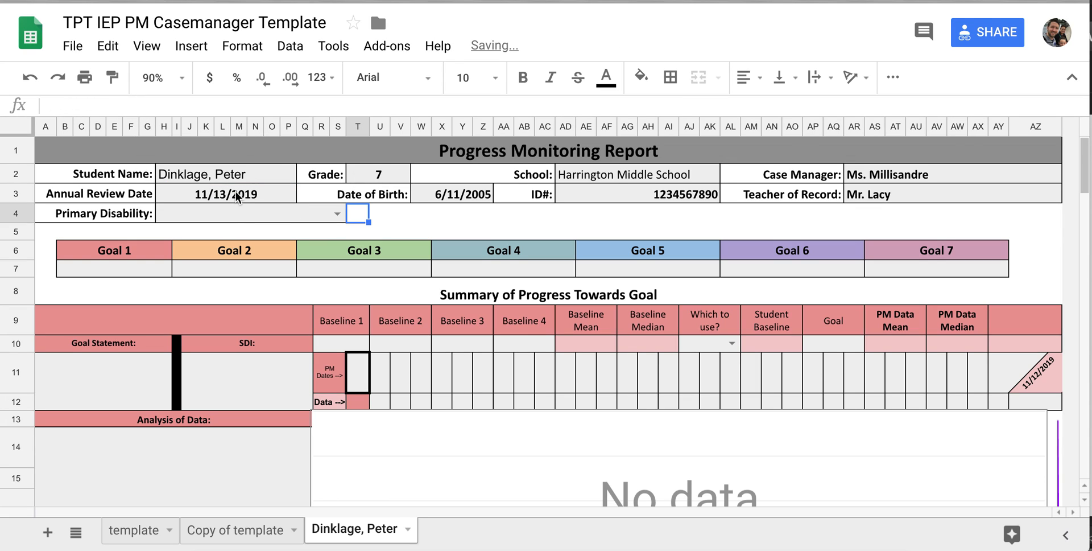
left_click(236, 192)
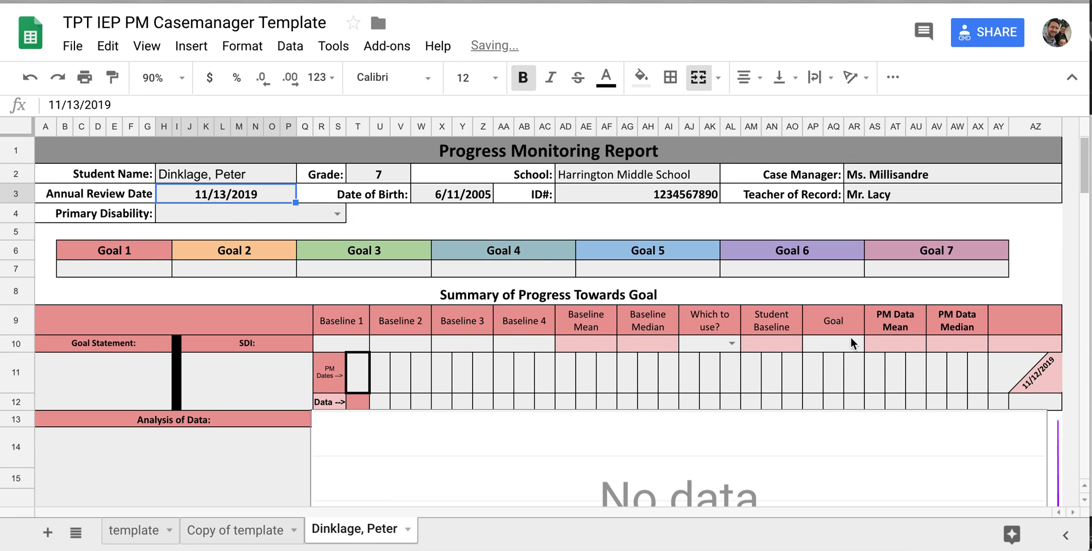
left_click(1036, 384)
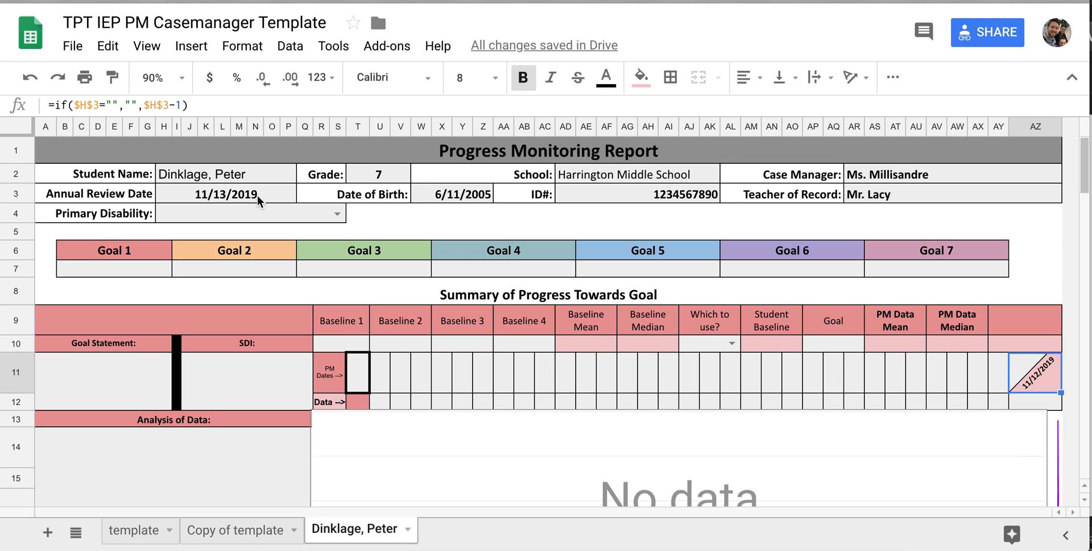
- Set the student's Primary Disability to Other Health Impairment
left_click(320, 210)
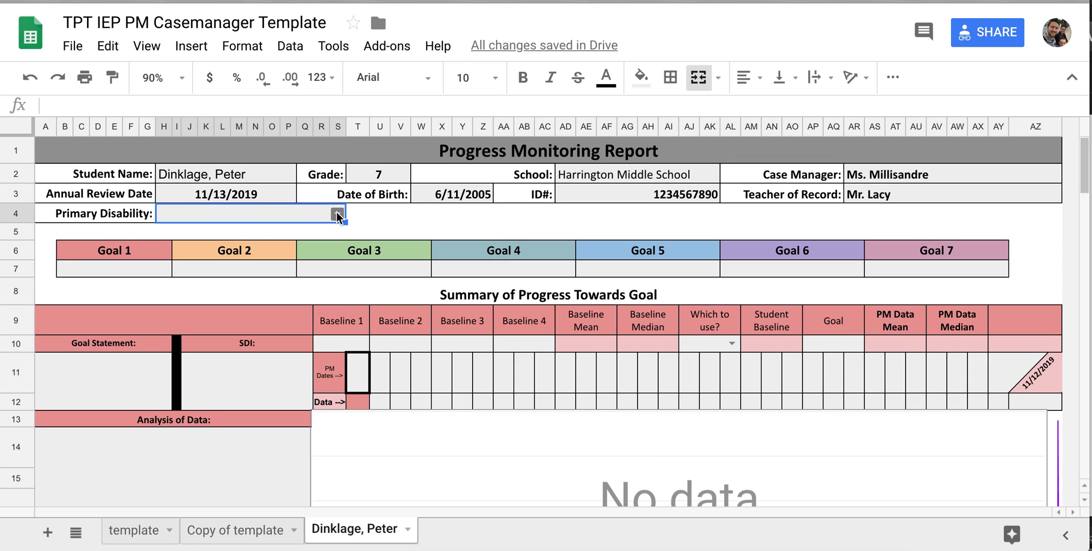
left_click(337, 214)
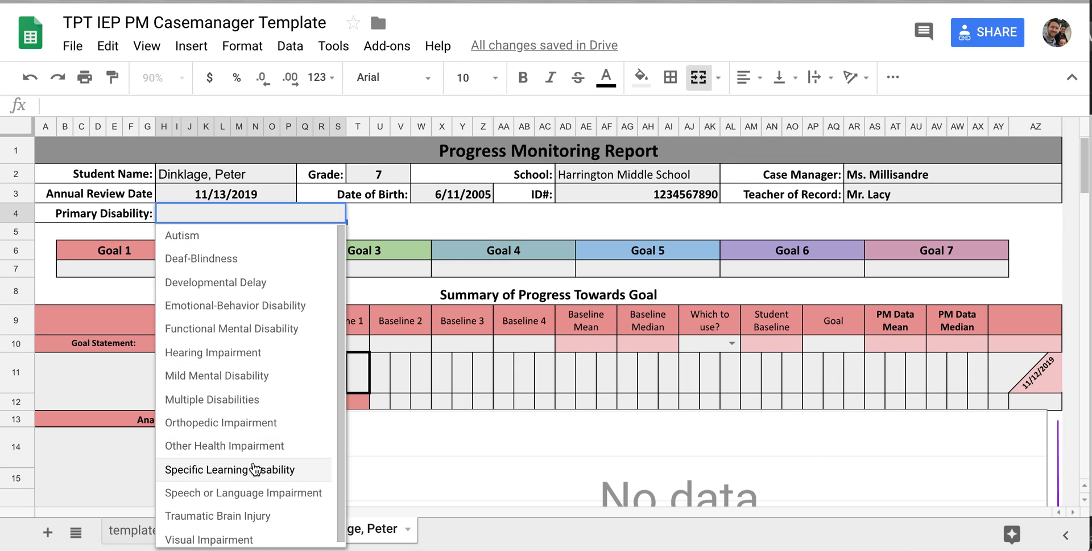
left_click(239, 446)
- Name Goal 1 "Math Numeracy" and check the linked goal statement heading in row 9
left_click(123, 267)
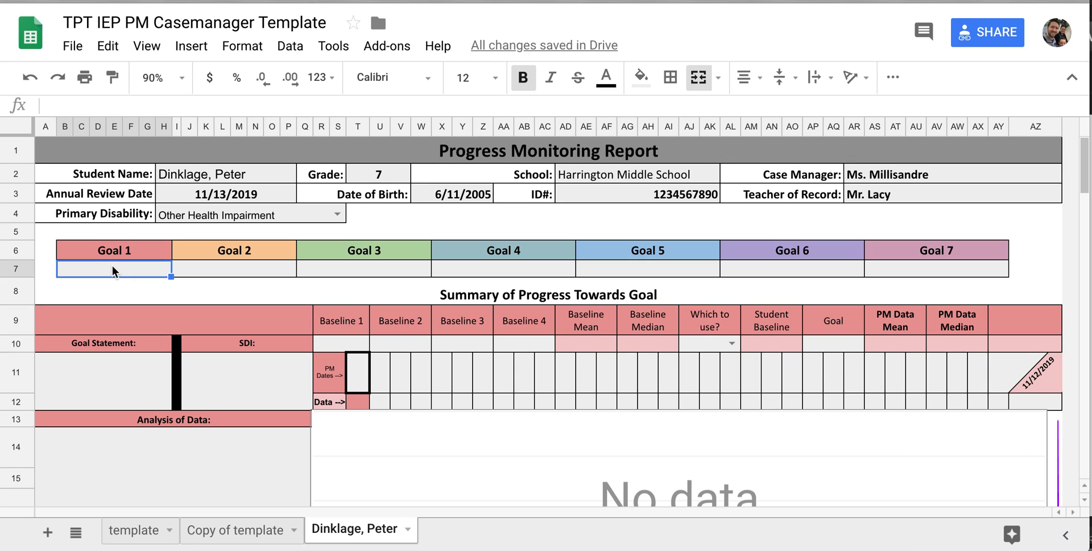
type("Math Numeracy")
key("Return")
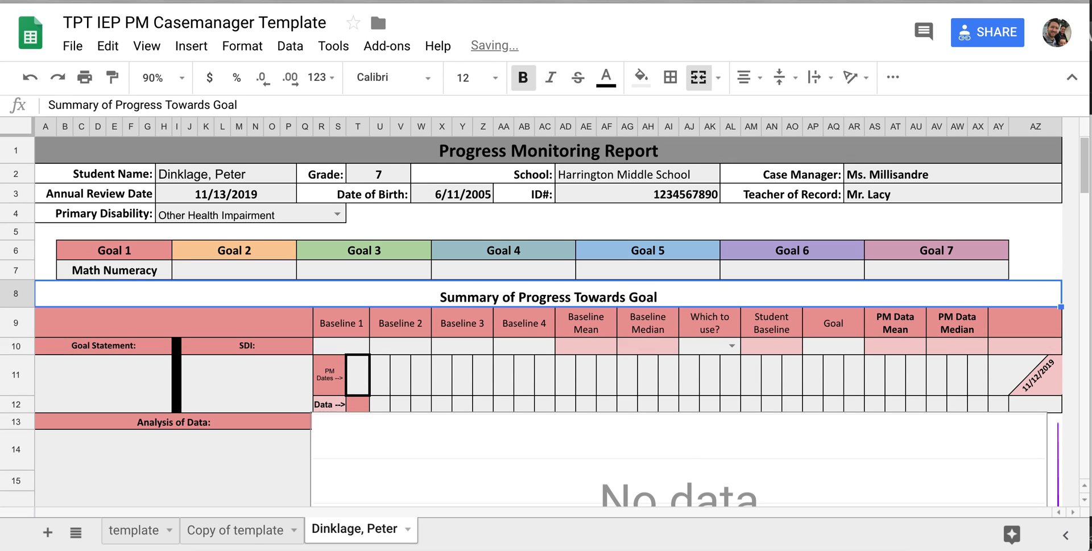
left_click(138, 271)
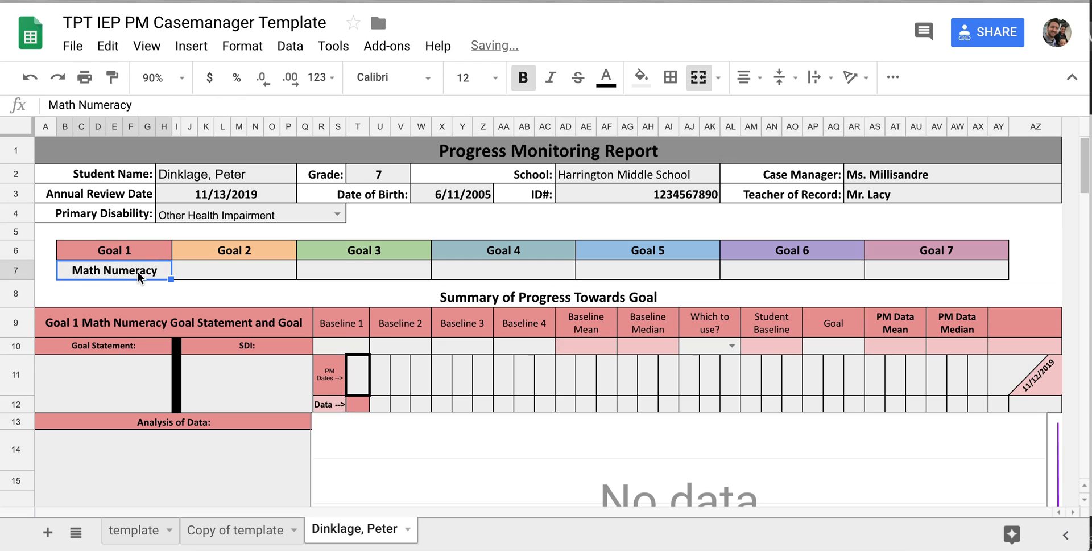
left_click(132, 323)
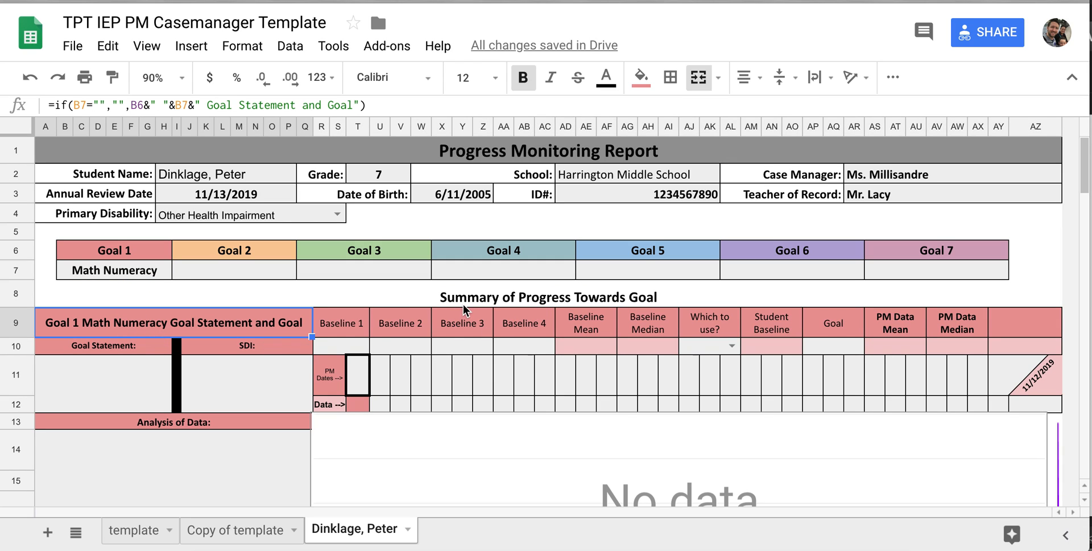
- Hide rows 17 to 64, which hold the unused sections for Goals 2 to 7
scroll(533, 323, "down", 10)
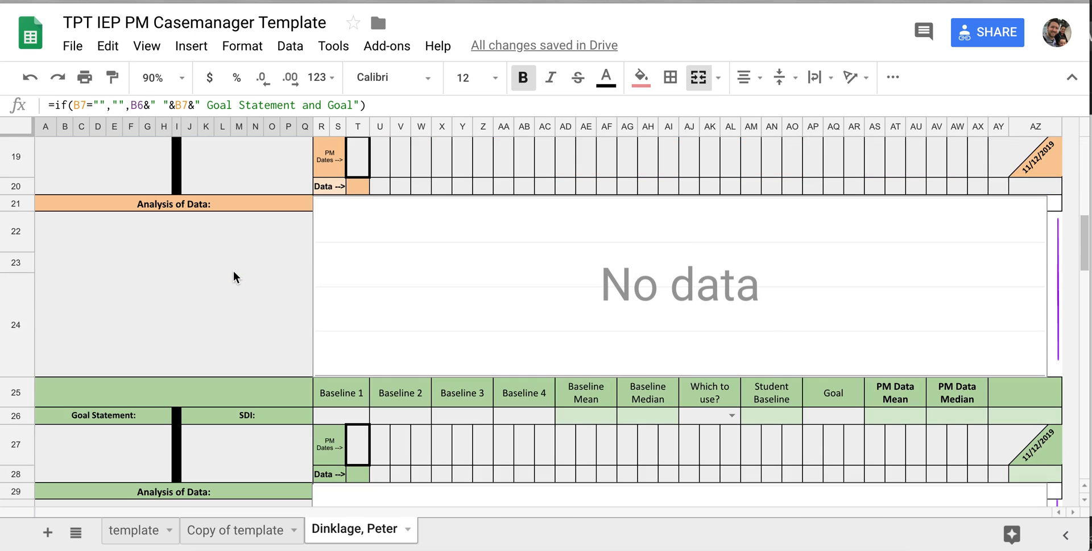
scroll(233, 271, "down", 3)
scroll(234, 271, "up", 6)
left_click(15, 317)
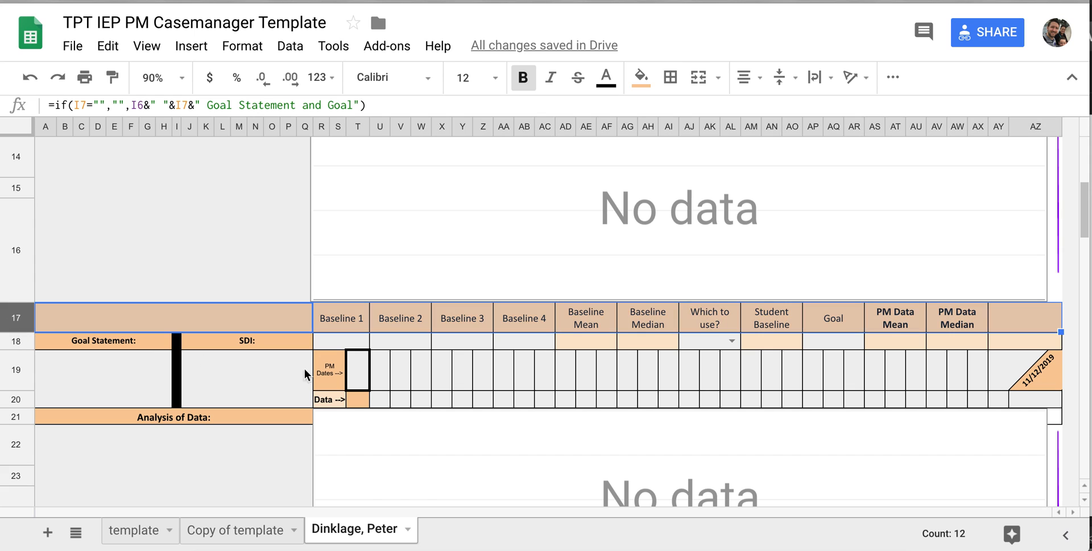
scroll(318, 369, "down", 20)
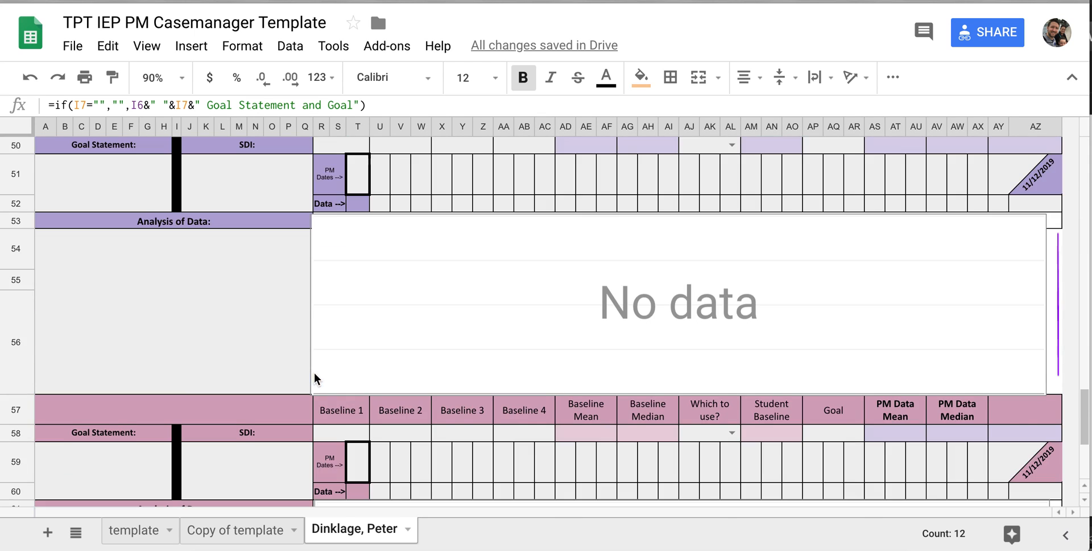
left_click(17, 354, "shift")
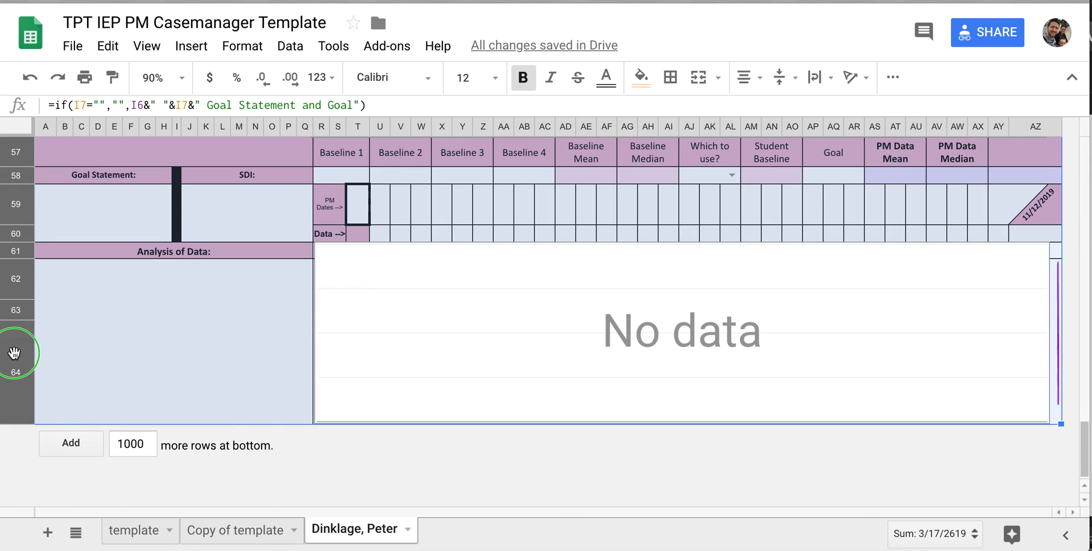
right_click(17, 353)
scroll(167, 436, "down", 1)
scroll(166, 436, "down", 1)
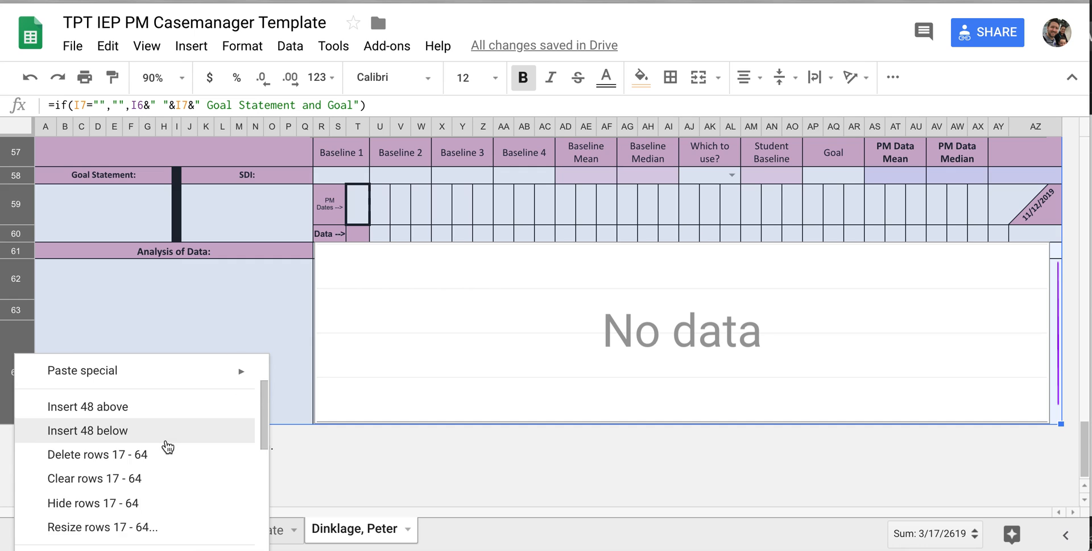
left_click(140, 500)
scroll(412, 367, "up", 3)
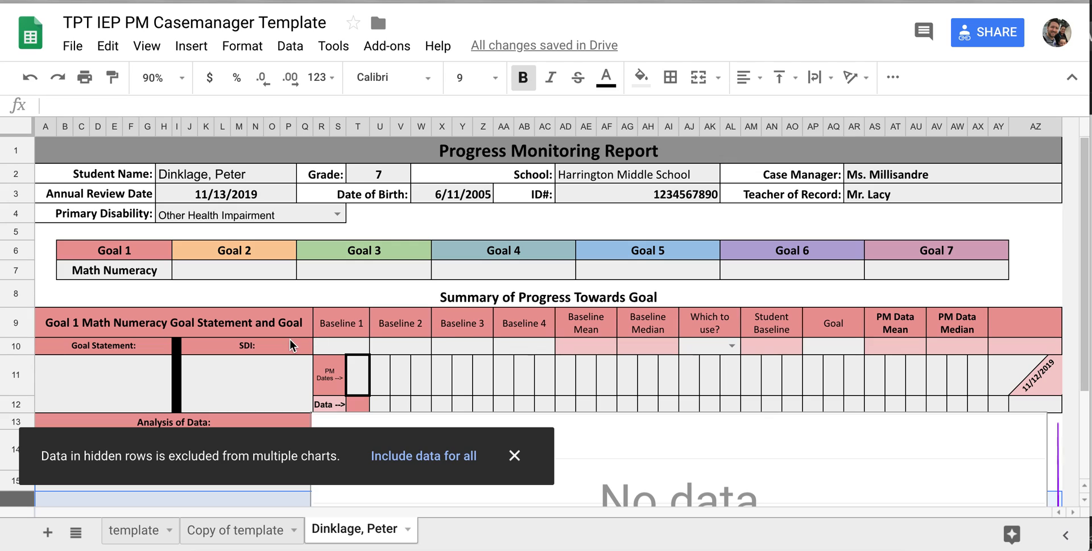
- Enter Goal 1 baselines 1 to 4 as 12, 22, 20 and 58, and check the Baseline Mean and Baseline Median cells
left_click(340, 347)
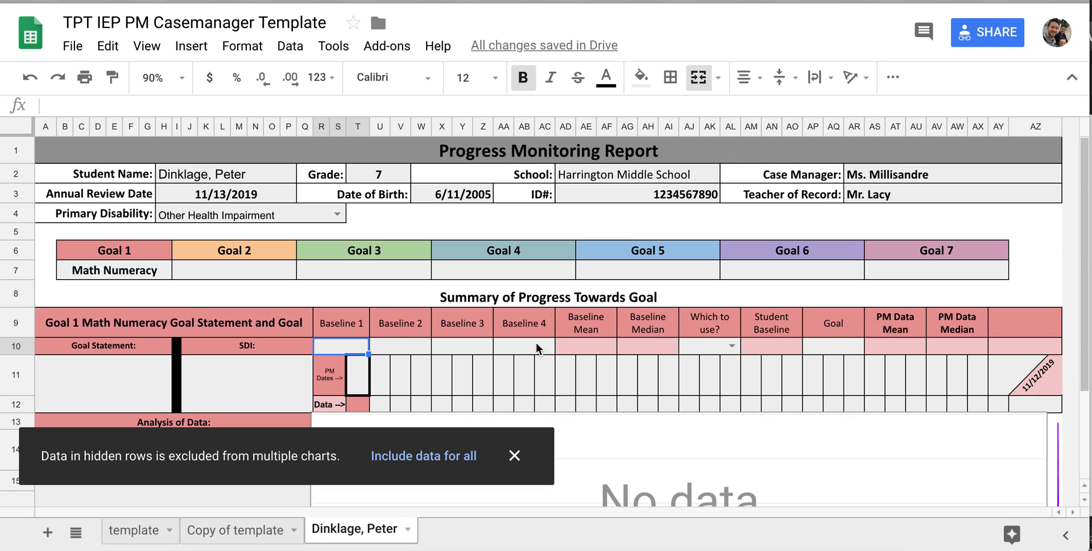
type("w")
key("BackSpace")
type("12")
key("Tab")
type("22")
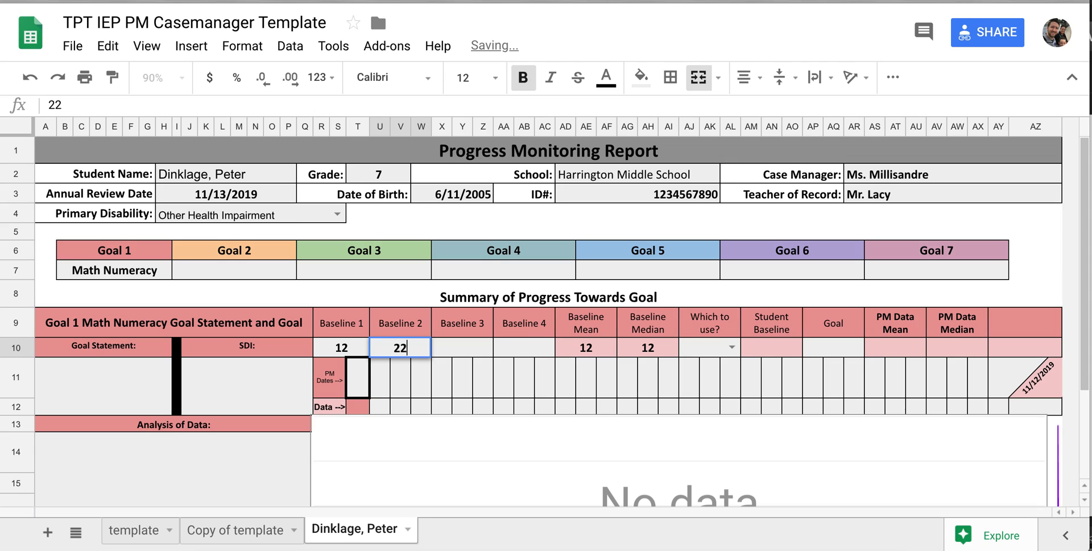
key("Tab")
type("20")
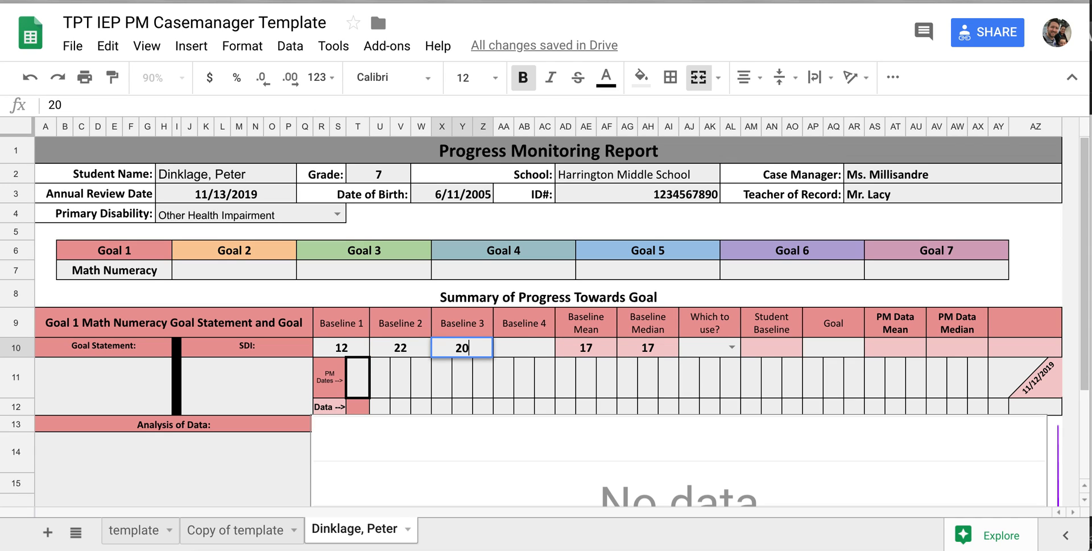
key("Tab")
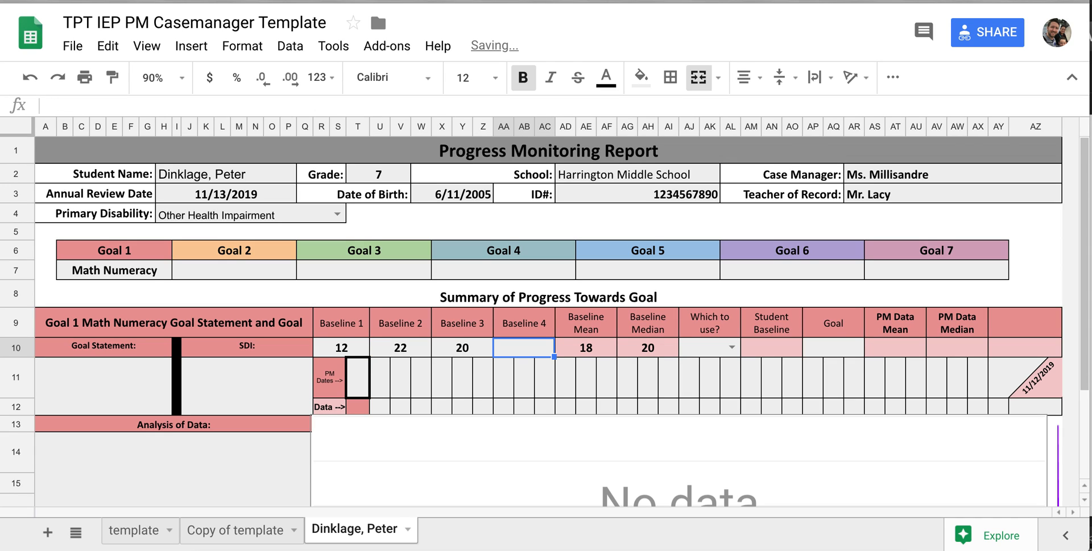
type("58")
key("Return")
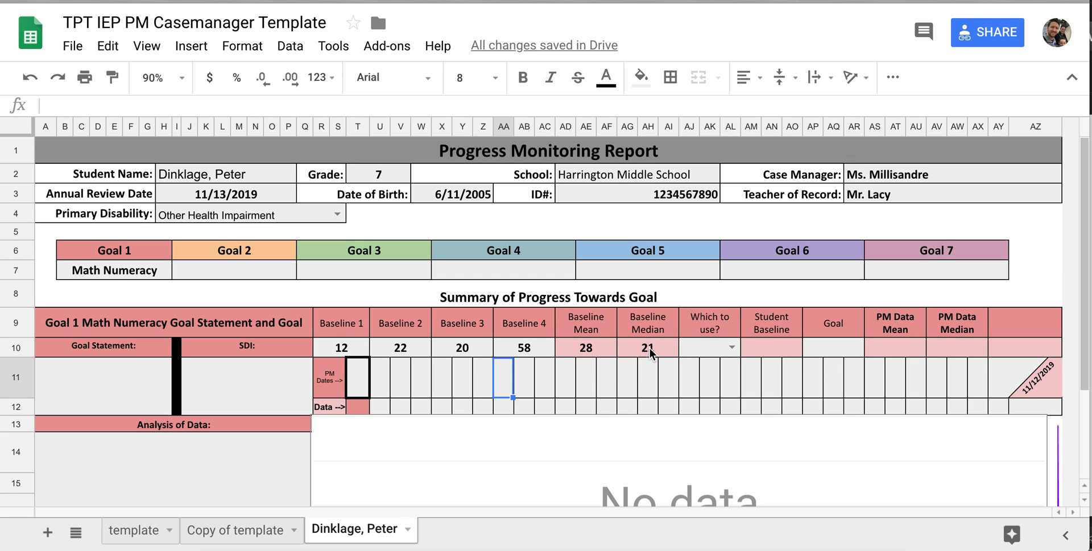
left_click(600, 346)
left_click(648, 348)
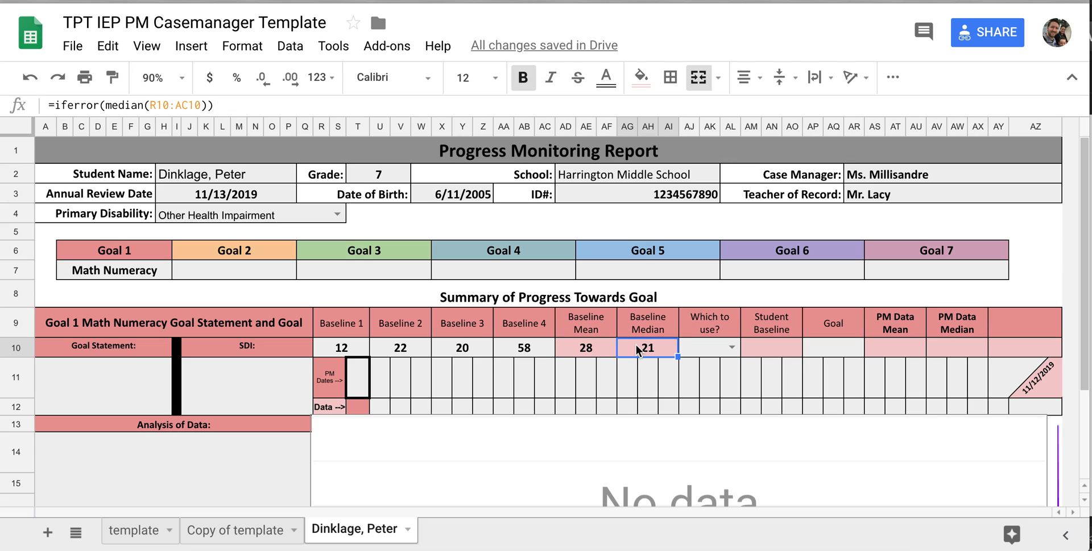
- Choose Median as the baseline measure for Goal 1 and enter 45 as its goal
left_click(733, 347)
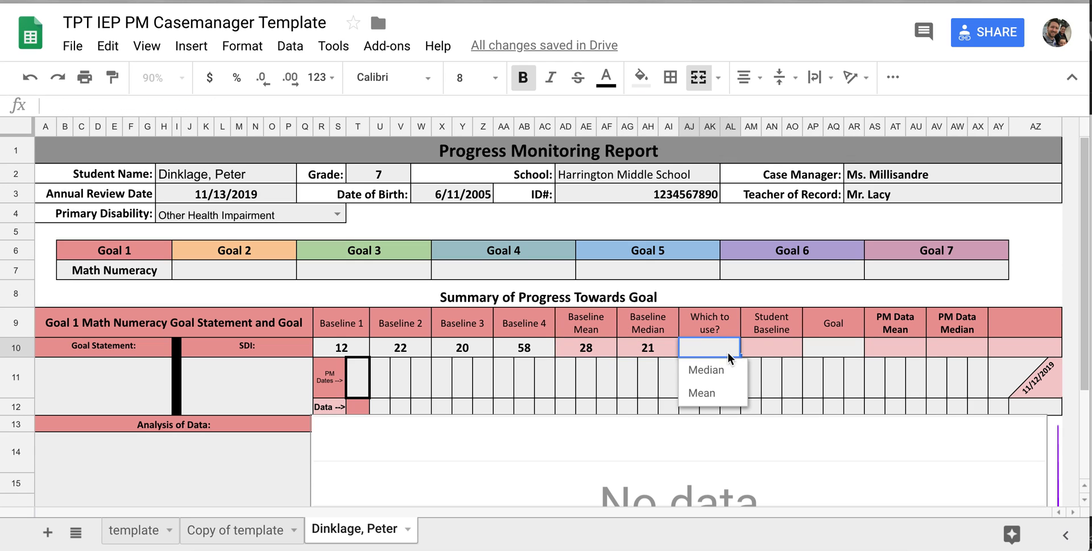
left_click(708, 371)
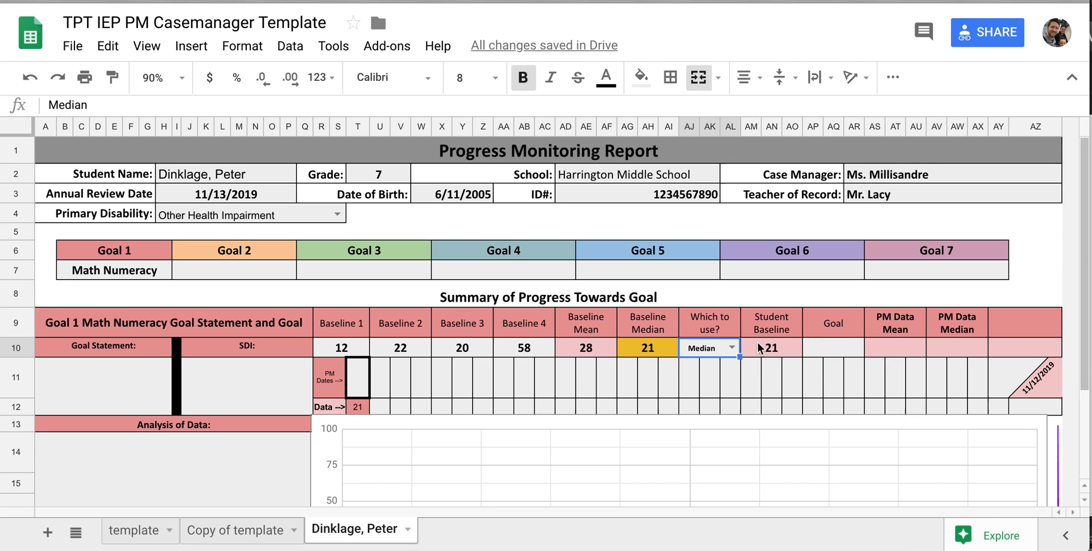
left_click(824, 347)
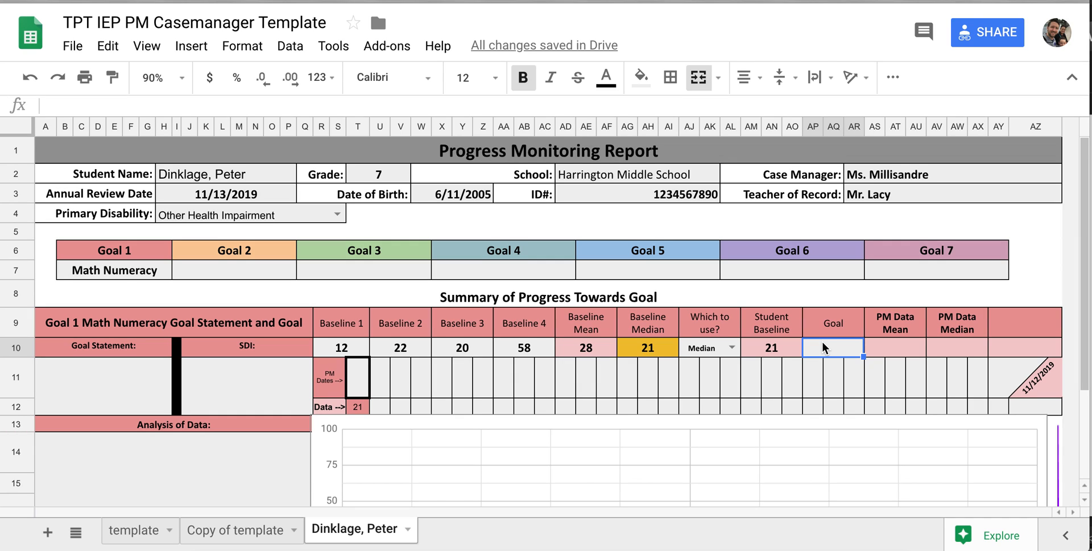
type("45")
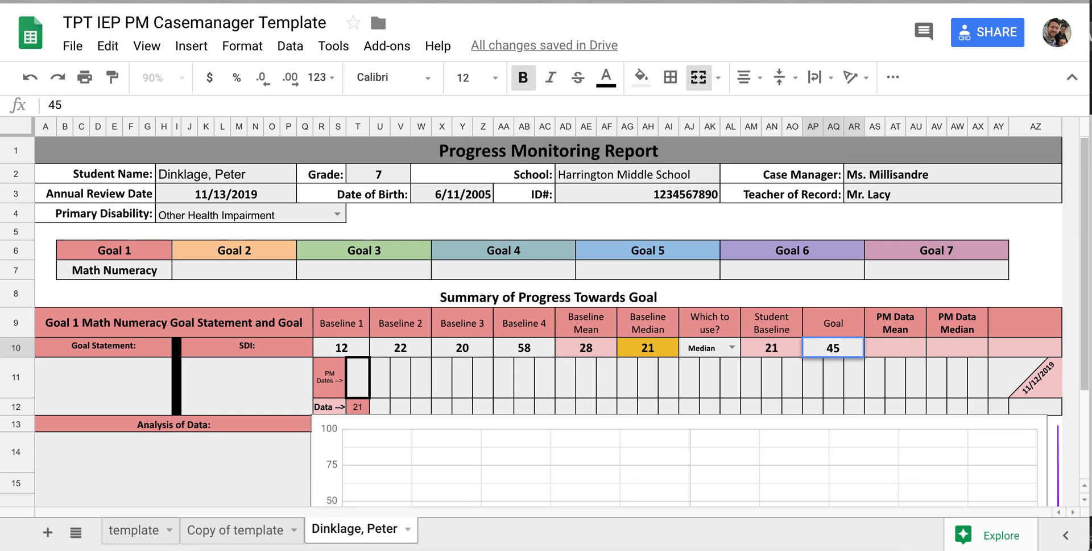
key("Return")
- Enter the date 11/13/2018 in the first PM Dates cell of Goal 1, T11
scroll(779, 317, "down", 1)
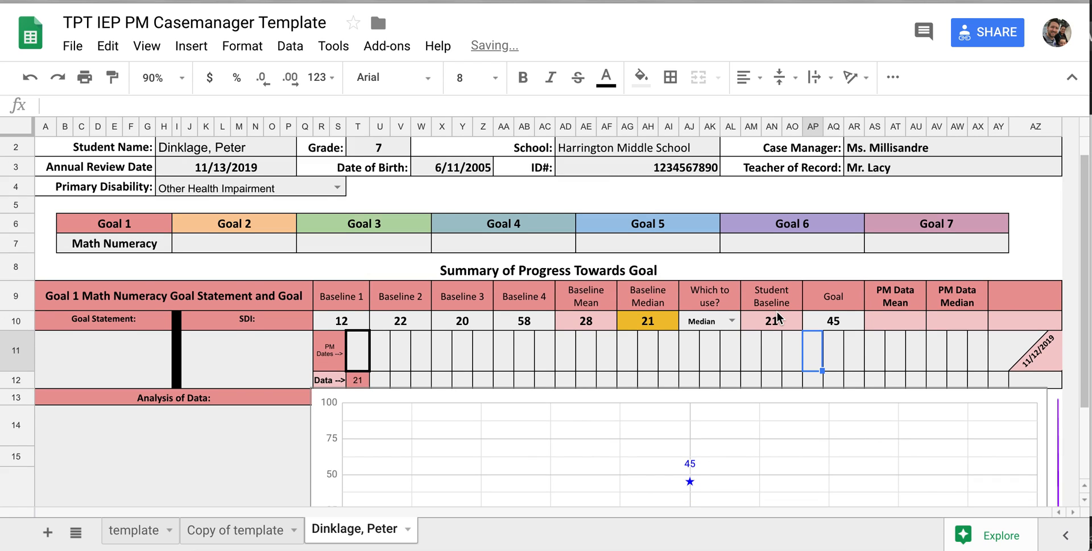
scroll(779, 317, "down", 2)
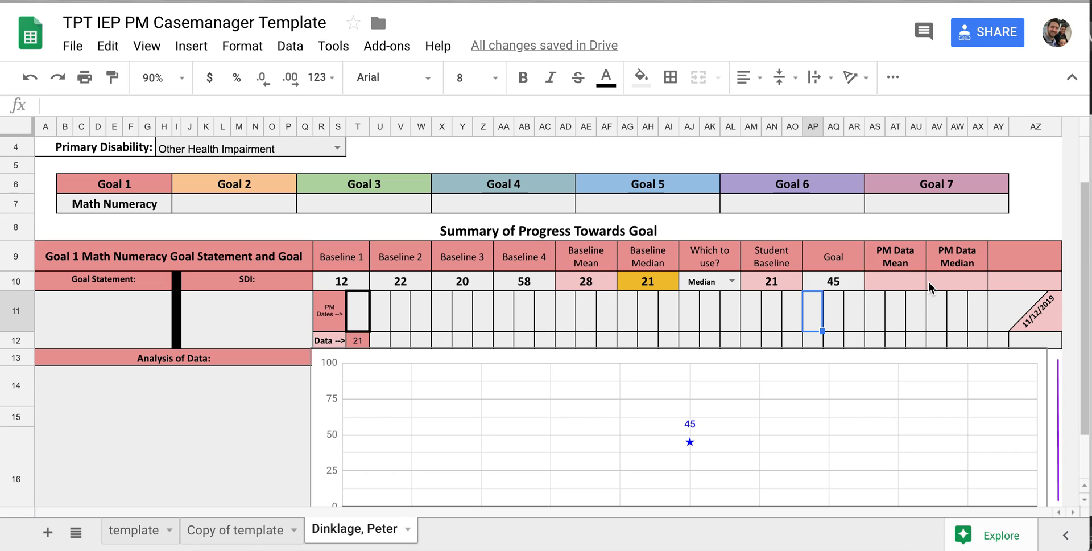
left_click(364, 322)
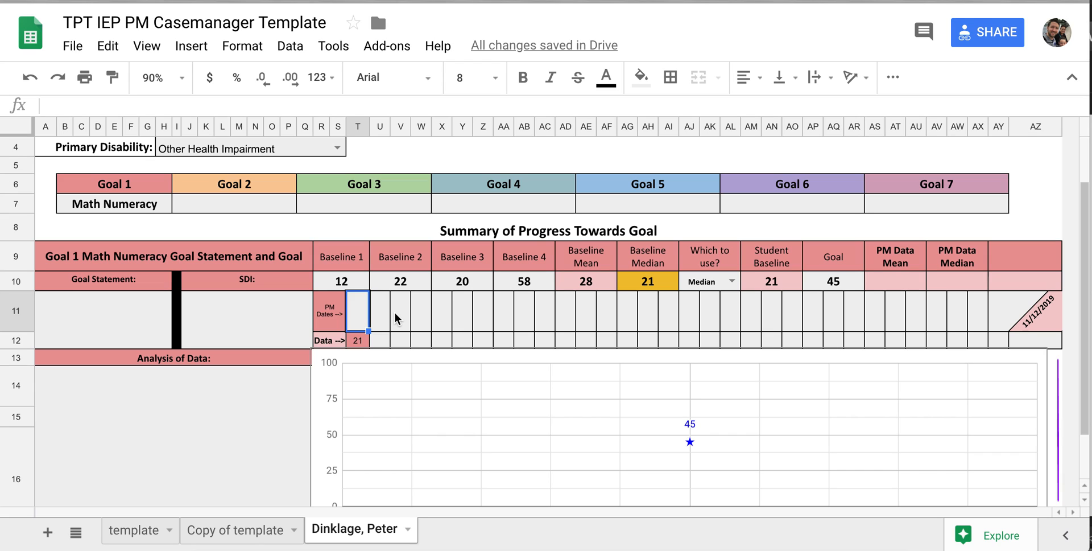
key("ctrl+semicolon")
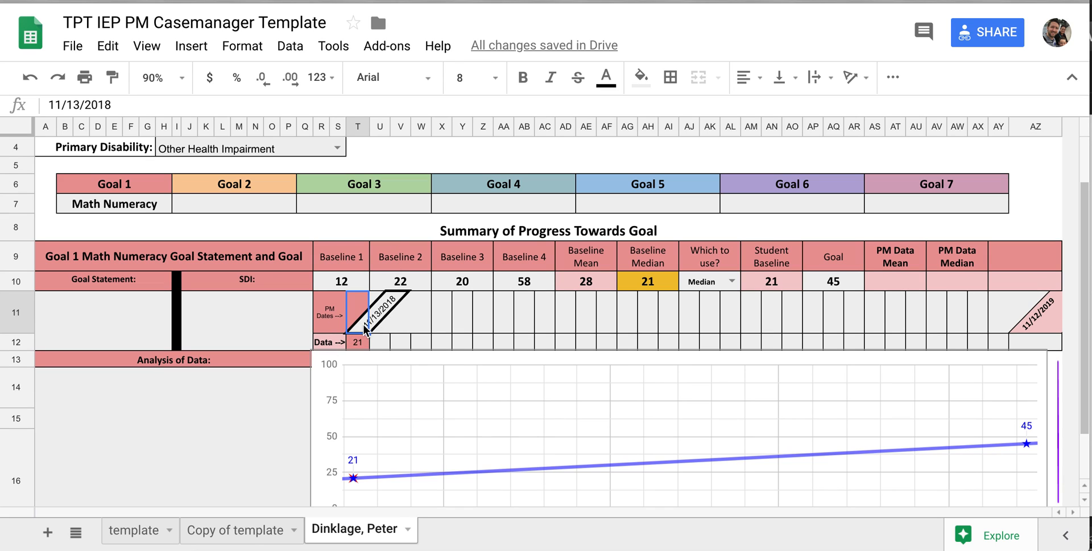
- Review Goal 1's graph and its Goal Statement, SDI and Analysis of Data cells
scroll(454, 329, "down", 2)
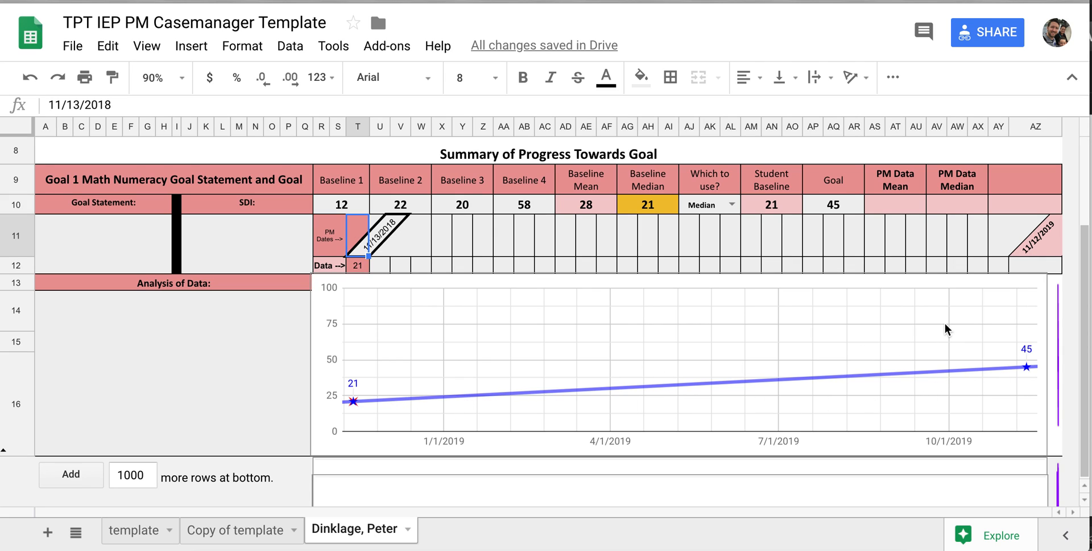
left_click(103, 237)
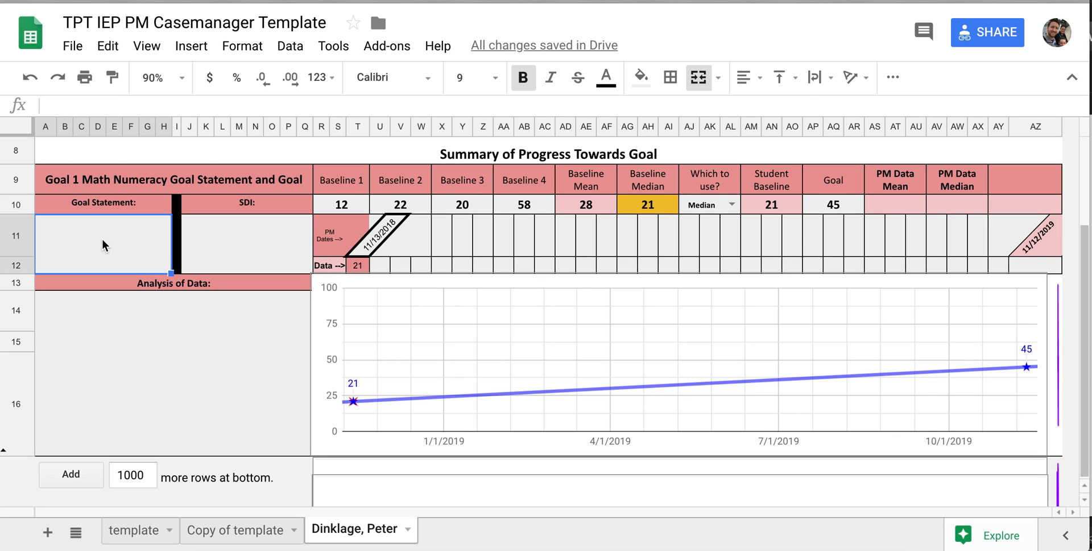
left_click(224, 238)
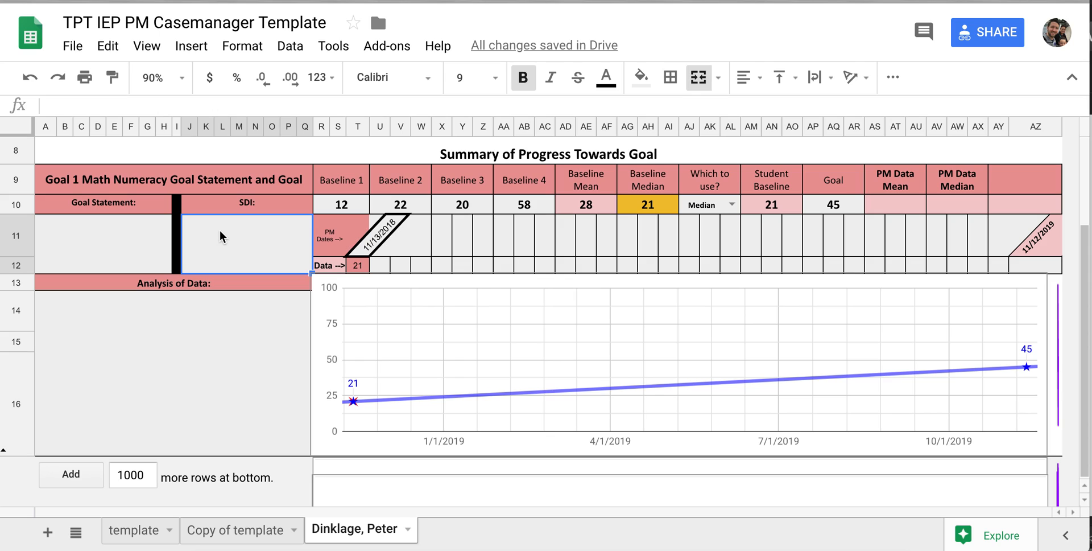
left_click(176, 349)
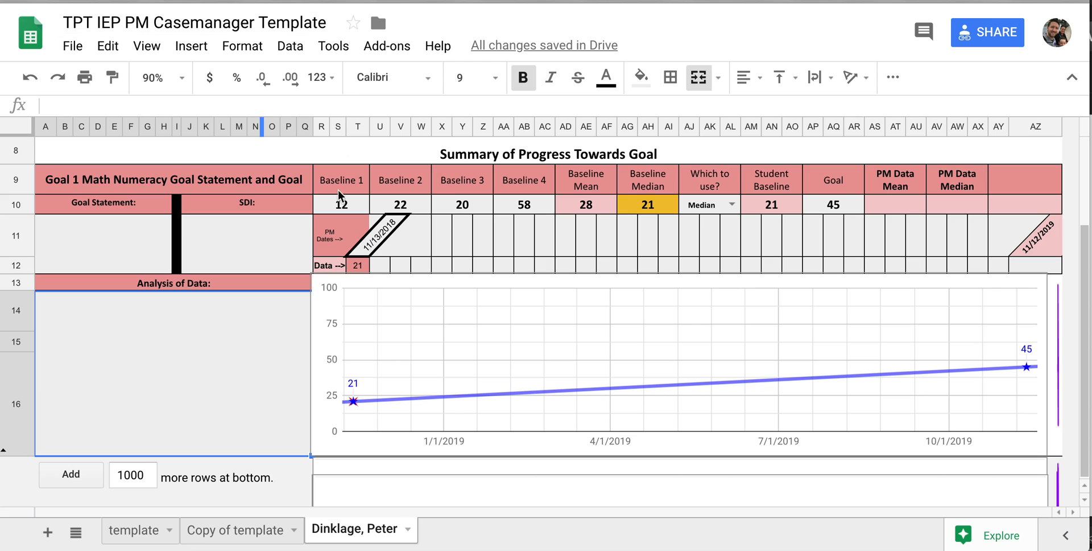
- Copy the PM dates 11/20/2018 to 3/1/2019 and their scores from the EXAMPLE spreadsheet into Goal 1, starting at U11
left_click(387, 254)
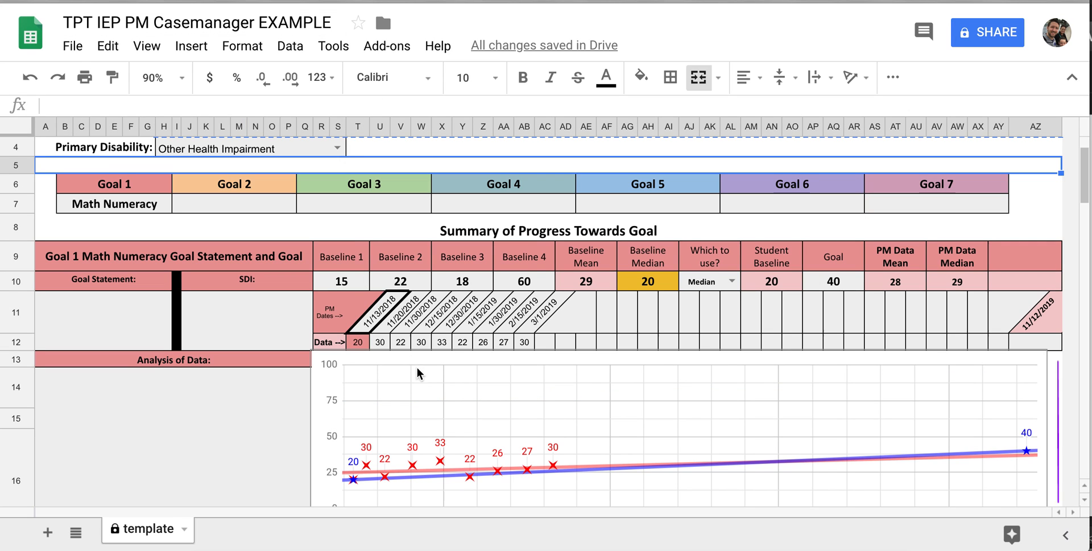
left_click_drag(397, 332, 526, 341)
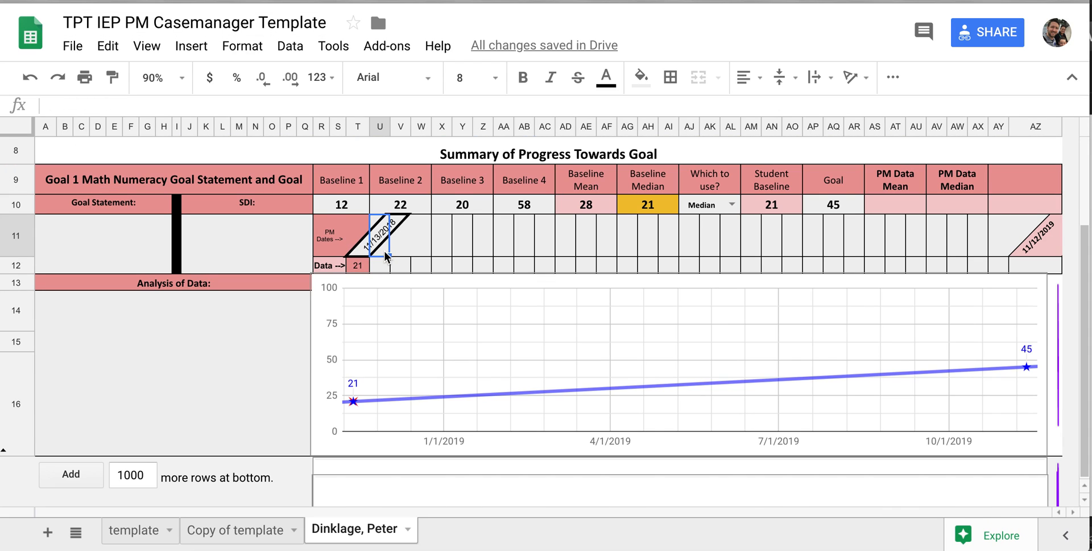
key("ctrl+v")
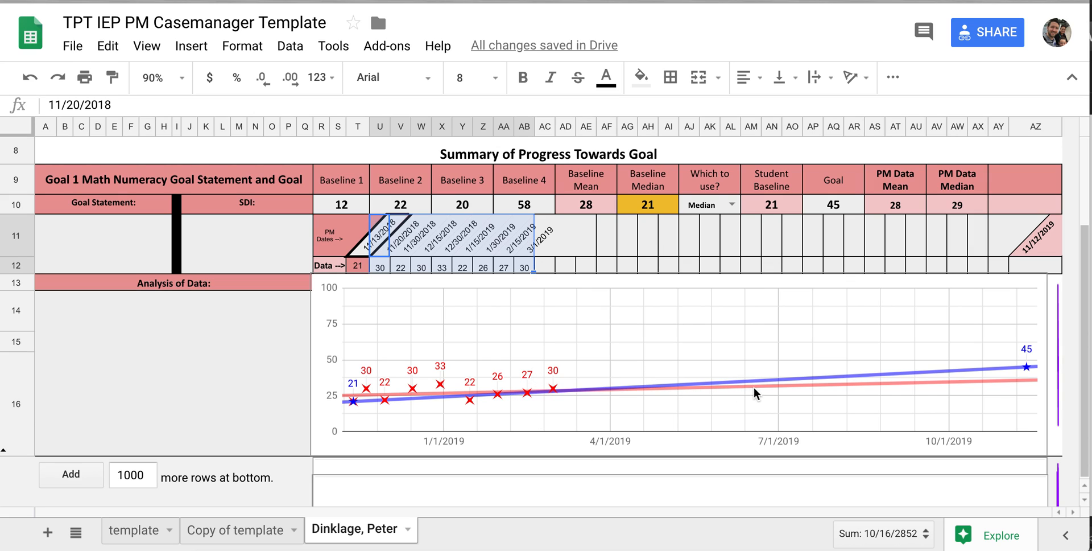
- Add a progress monitoring entry to Goal 1 in column AC with the date 3/15/2019 and the score 45
left_click(548, 246)
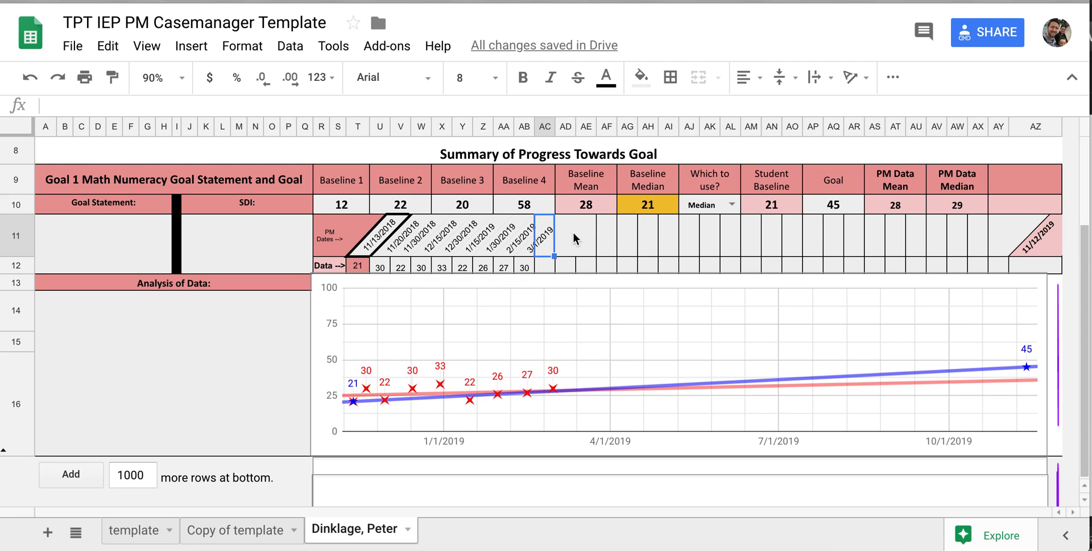
left_click(542, 263)
left_click(541, 248)
type("3/15")
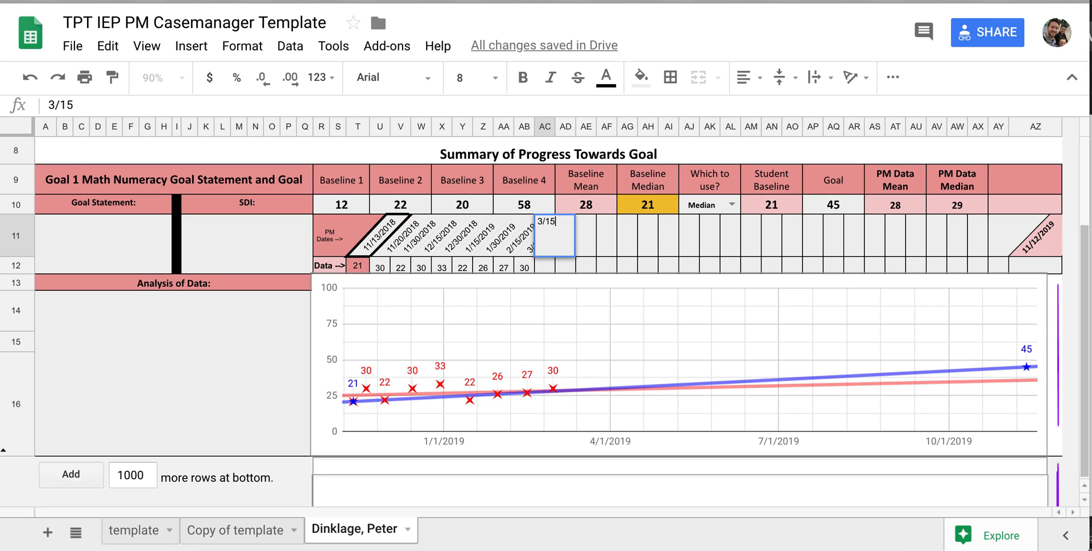
type("/2019")
key("Return")
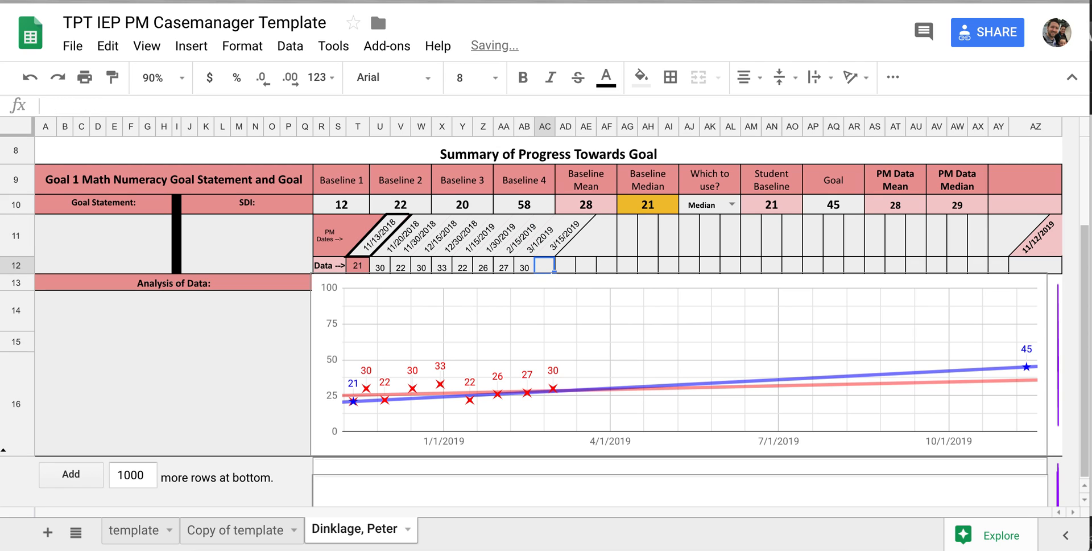
type("45")
key("Return")
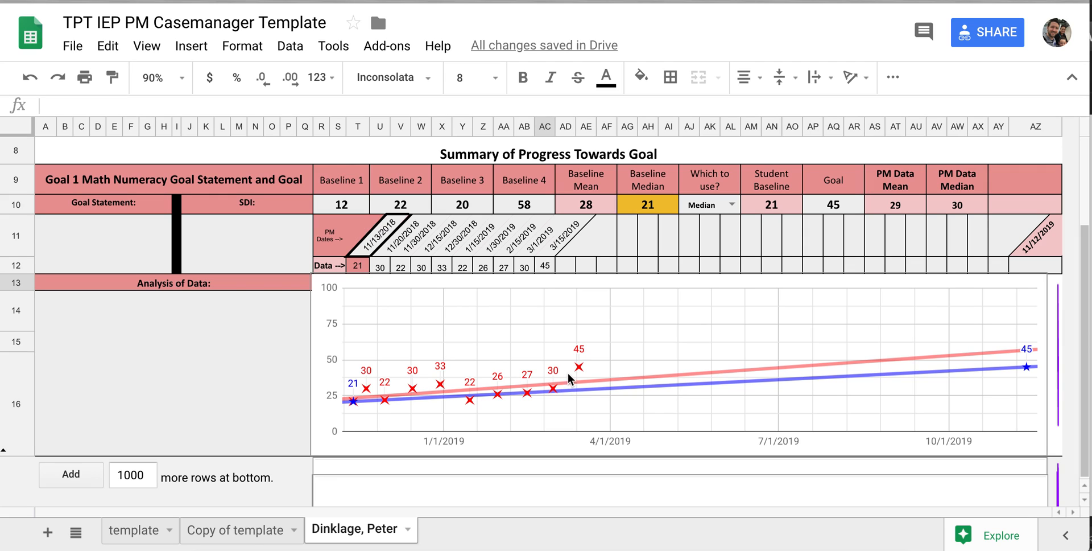
- Move the purple vertical line onto Goal 1's graph, between the 3/1/2019 and 3/15/2019 data points
left_click(1058, 342)
left_click_drag(1058, 336, 569, 337)
left_click(592, 424)
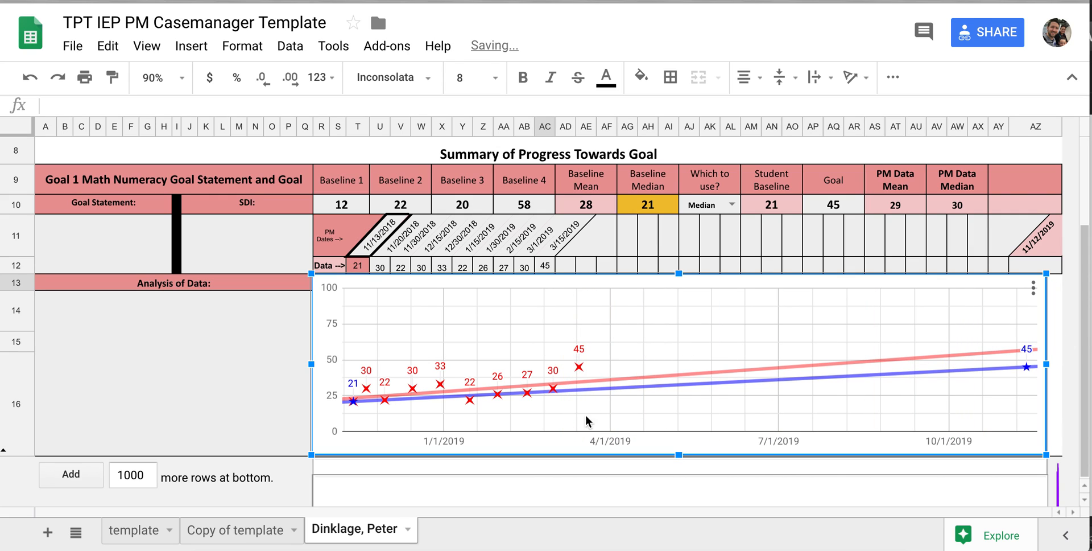
left_click(275, 442)
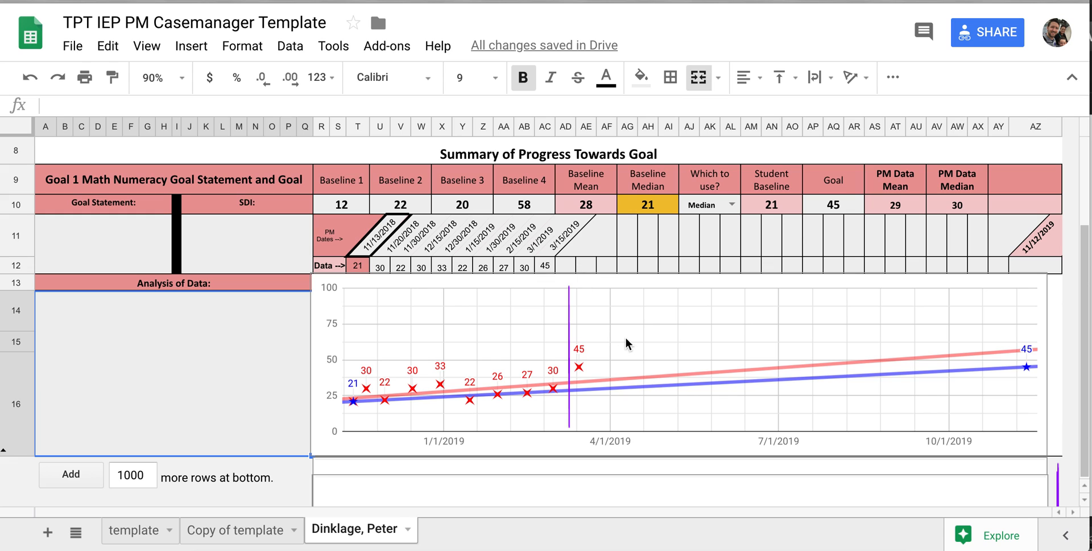
- Name Goal 2 "Behavior" in the goal table
scroll(625, 336, "up", 5)
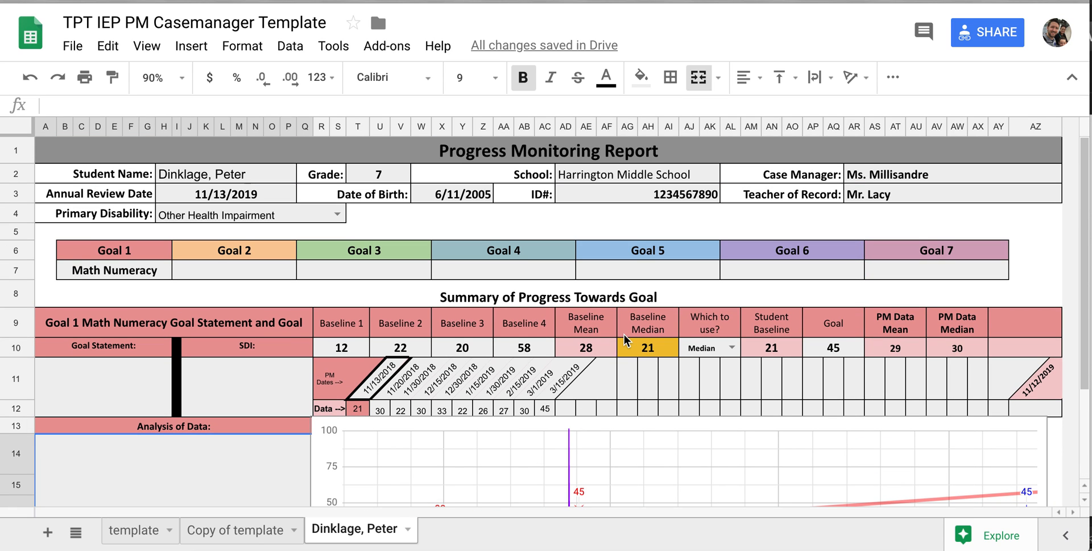
scroll(398, 288, "down", 5)
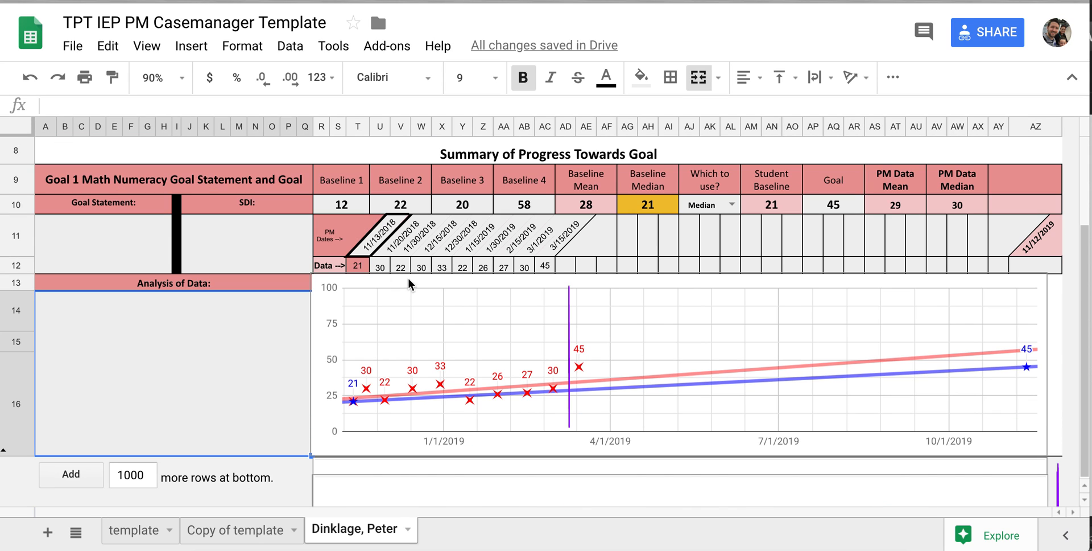
scroll(151, 305, "up", 3)
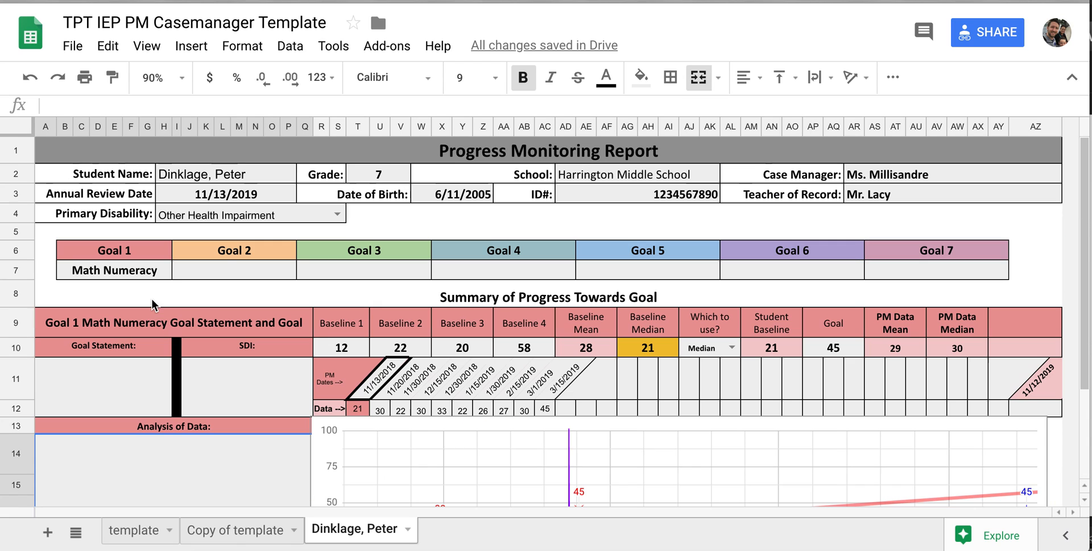
left_click(251, 272)
type("Behavior")
key("Return")
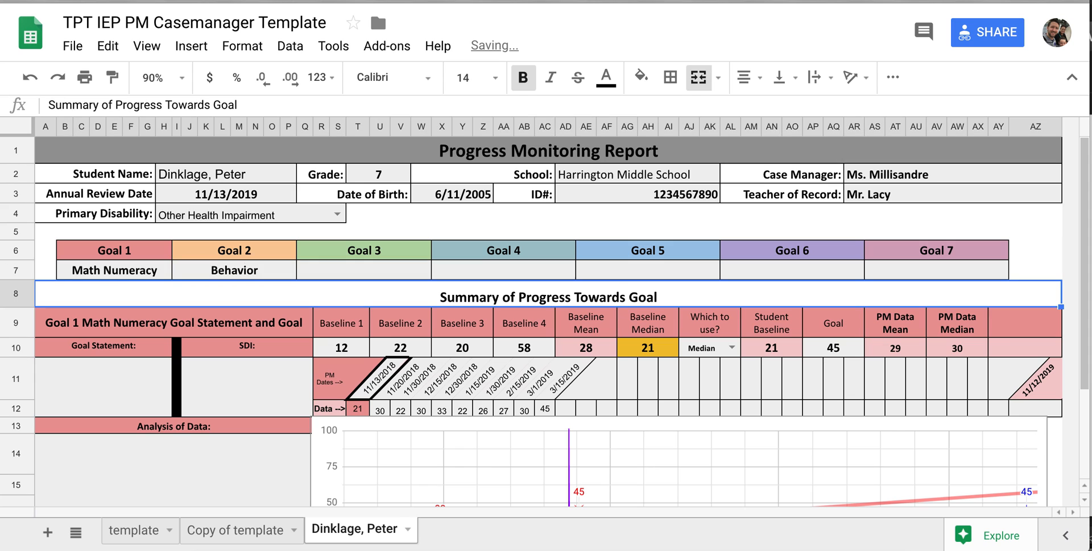
- Unhide the rows below row 16 that hold the Goal 2 section
scroll(353, 314, "down", 3)
left_click(3, 451)
scroll(122, 384, "down", 2)
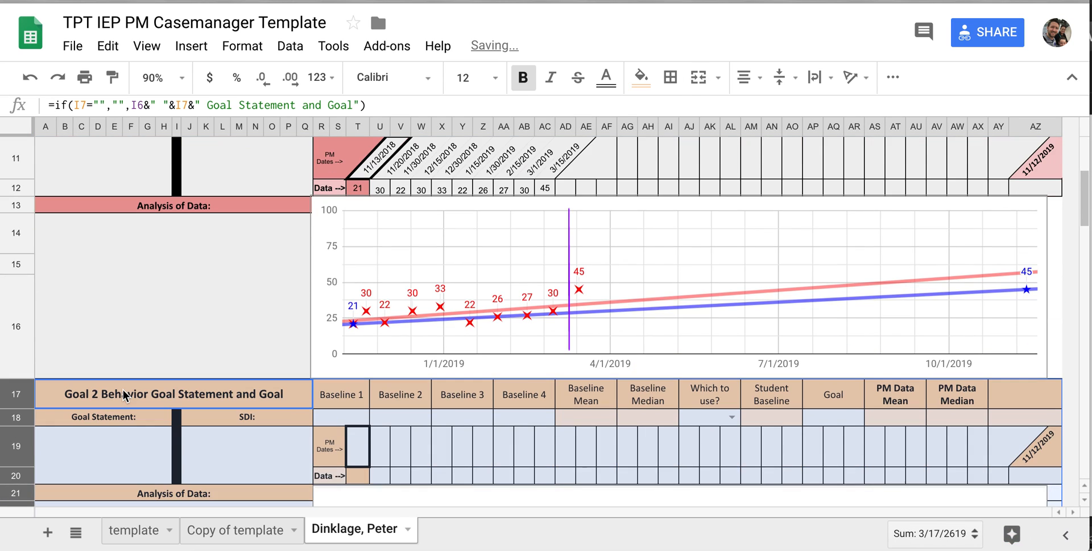
- Check Goal 2's linked heading and its Goal Statement, SDI and Analysis of Data cells
scroll(123, 390, "down", 4)
left_click(122, 324)
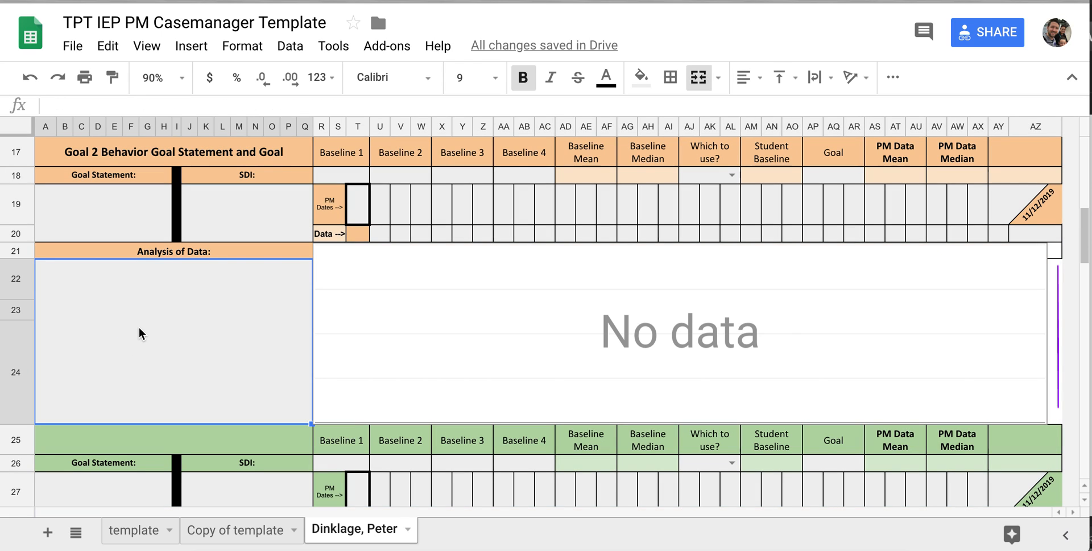
left_click(87, 153)
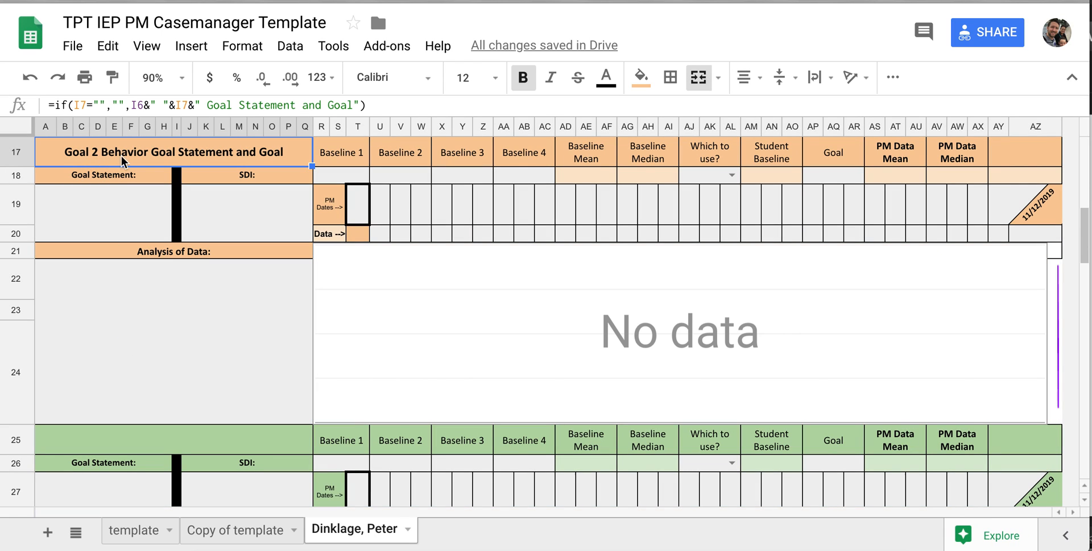
left_click(83, 206)
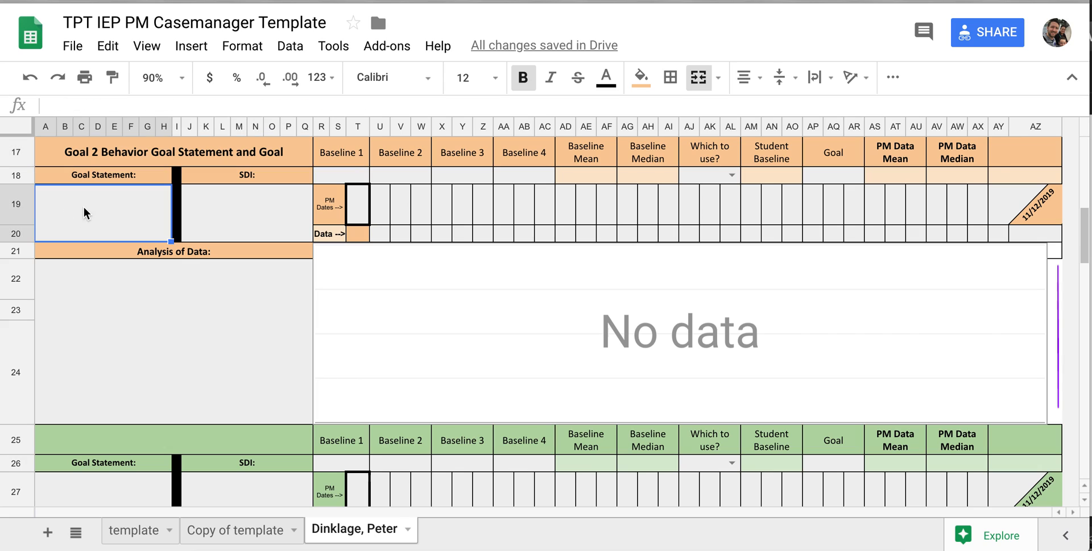
left_click(230, 208)
left_click(230, 299)
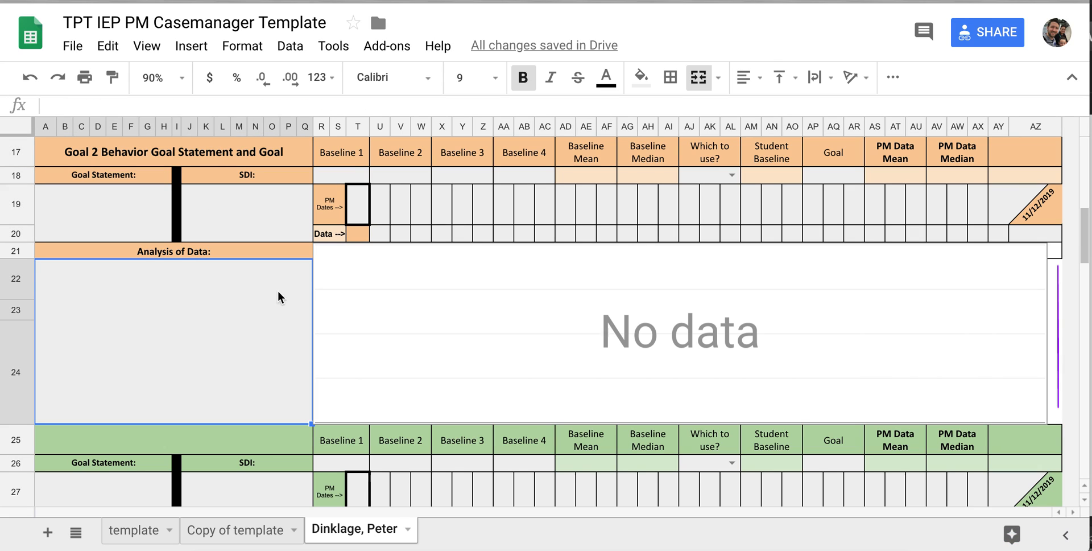
- Enter Goal 2 baselines 1 to 4 as 30, 39, 40 and 35
left_click(344, 172)
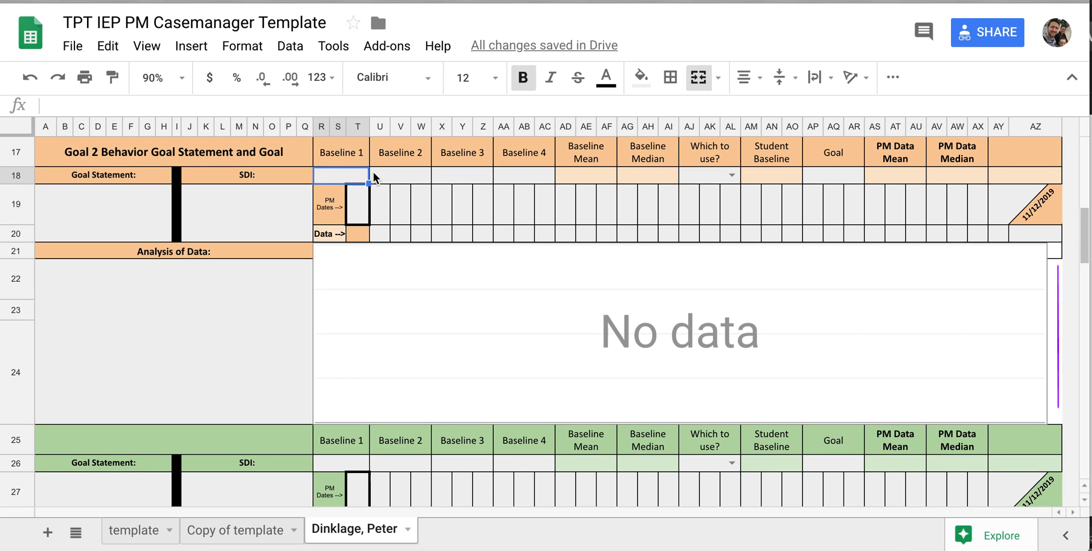
type("30")
key("Tab")
type("3")
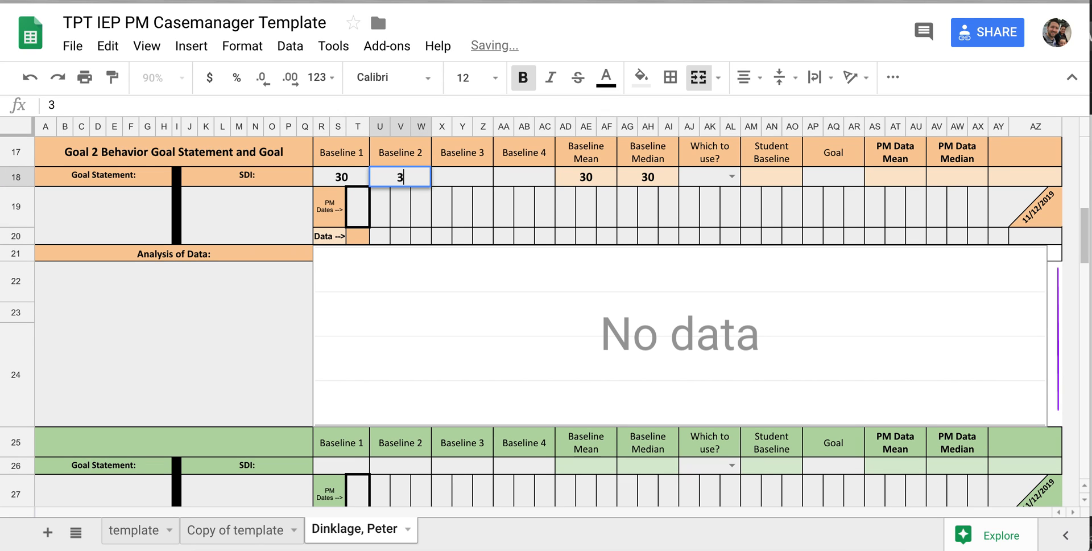
type("9")
key("Tab")
type("40")
key("Tab")
type("35")
key("Tab")
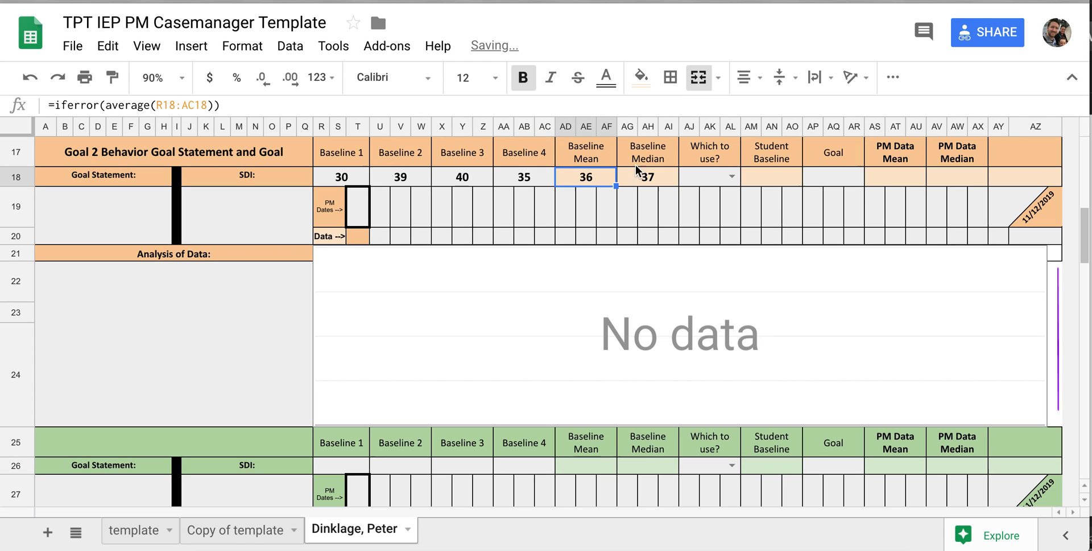
- Choose Mean as the baseline measure for Goal 2 and check its Student Baseline cell
left_click(731, 177)
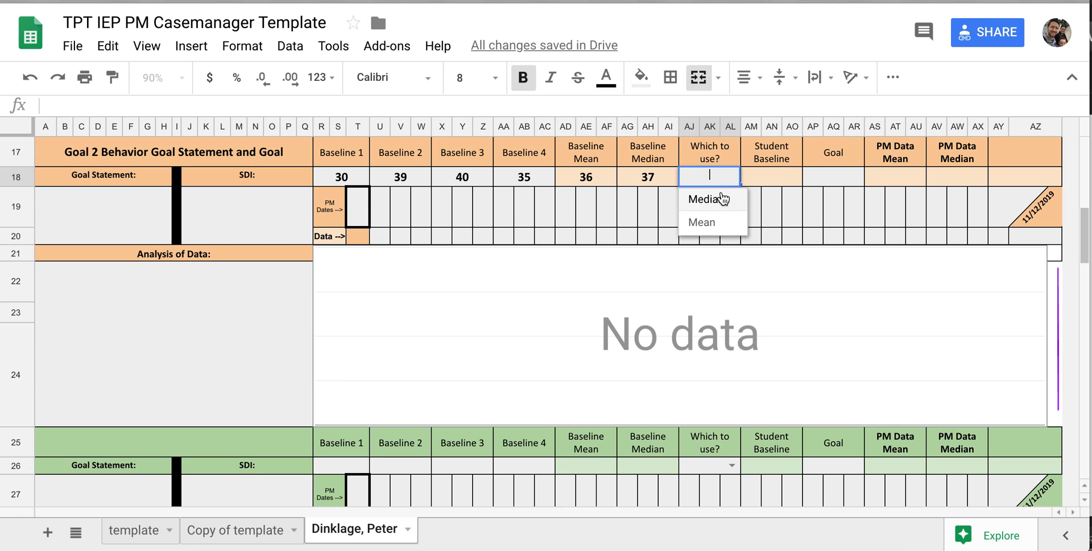
left_click(720, 223)
left_click(769, 175)
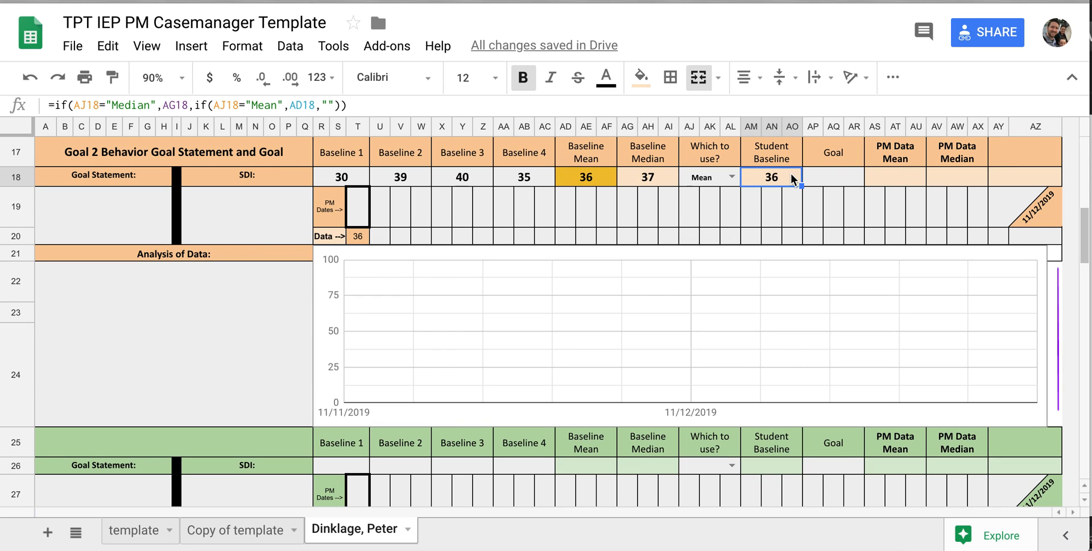
type("20")
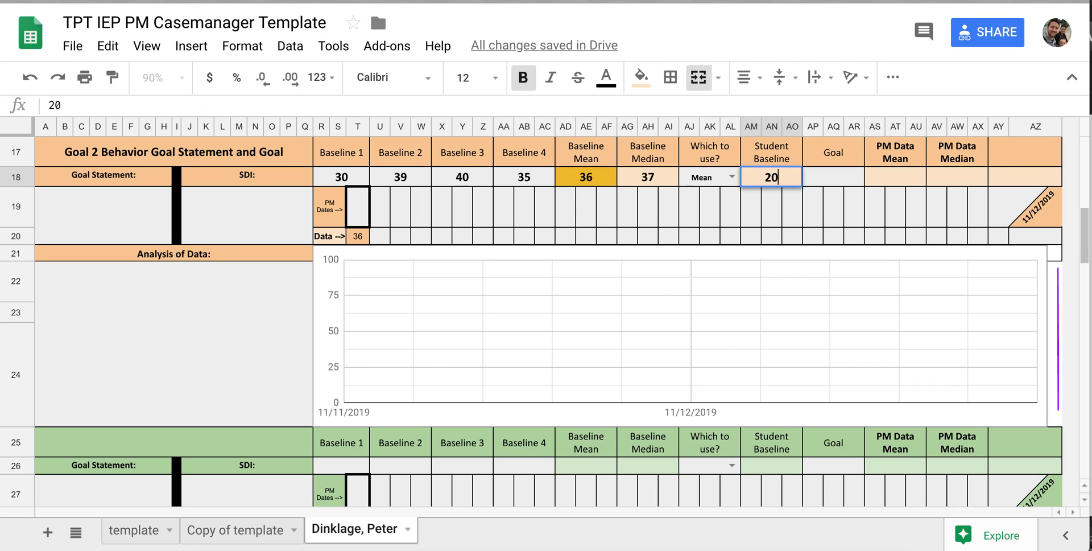
key("Tab")
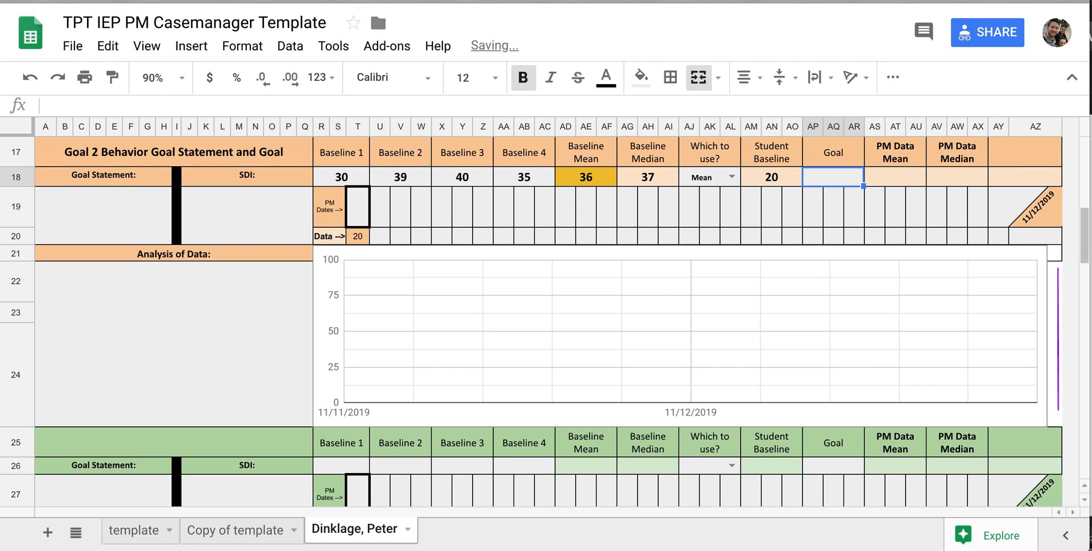
key("ctrl+z")
- Set Goal 2's goal value to 20 and enter 11/13/2018 as its first PM date
key("Tab")
type("20")
key("Return")
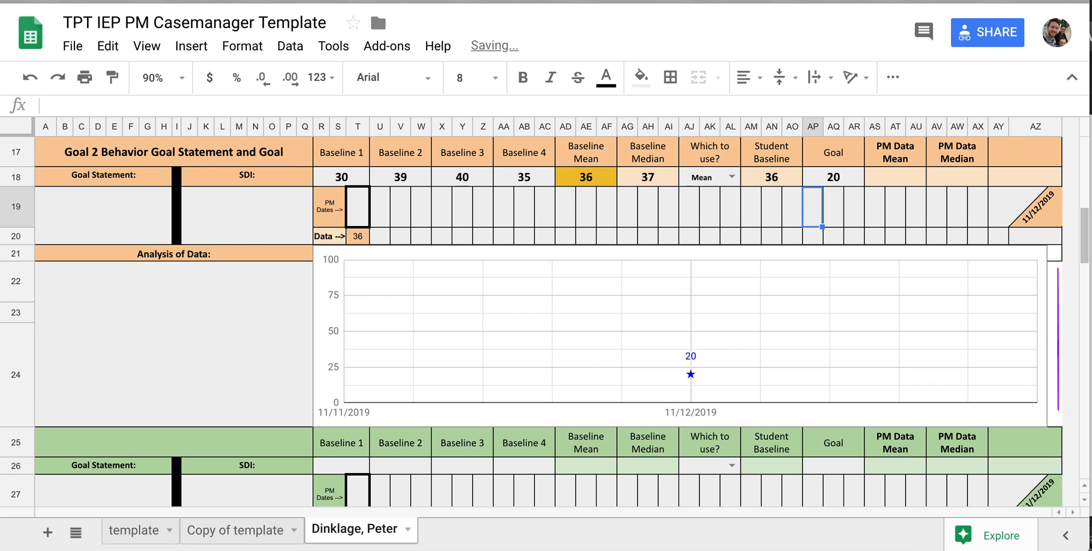
left_click(360, 216)
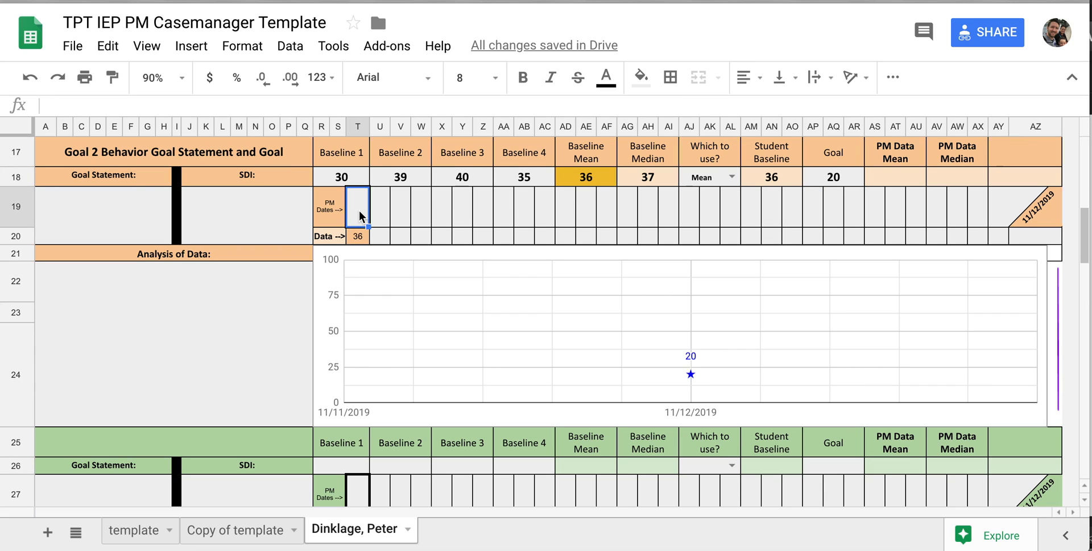
key("ctrl+semicolon")
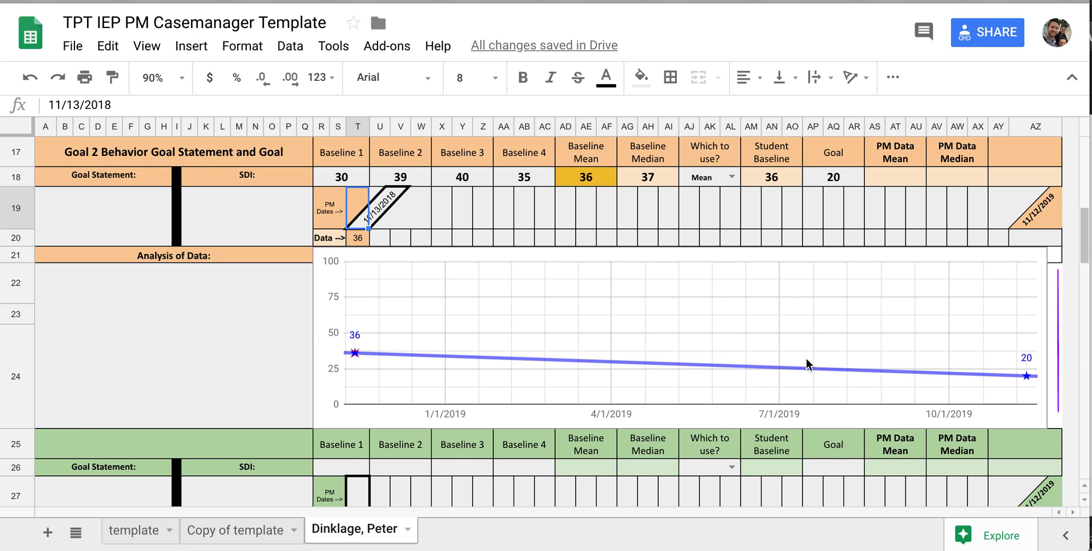
- Duplicate the blank template sheet to start another report
scroll(589, 333, "up", 10)
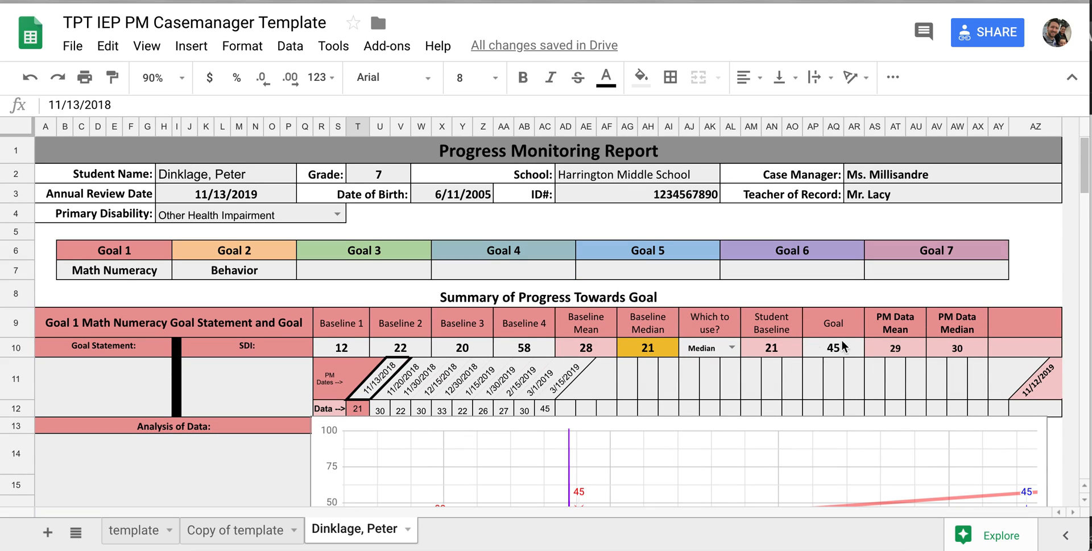
scroll(657, 320, "down", 5)
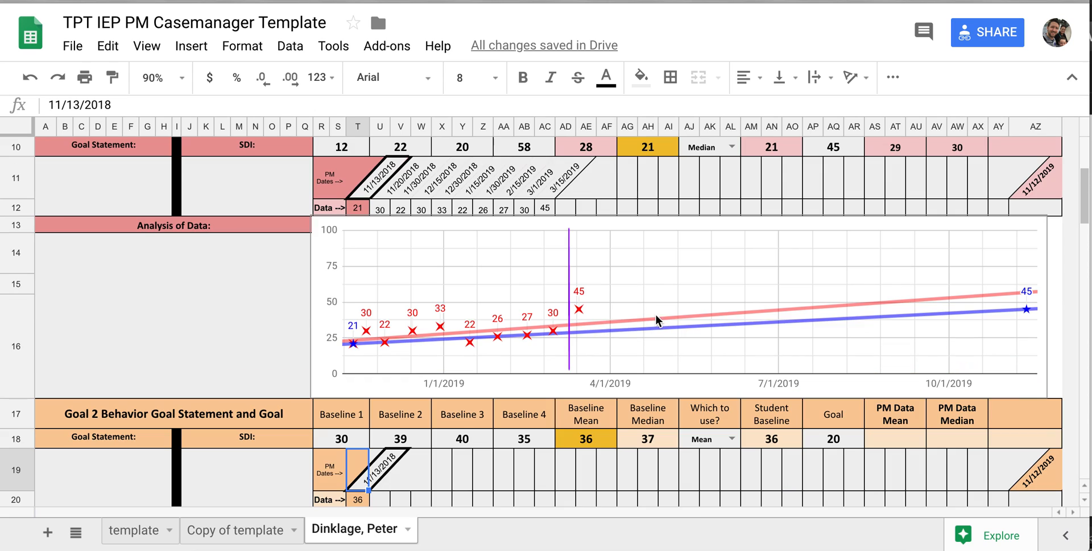
left_click(128, 536)
right_click(129, 534)
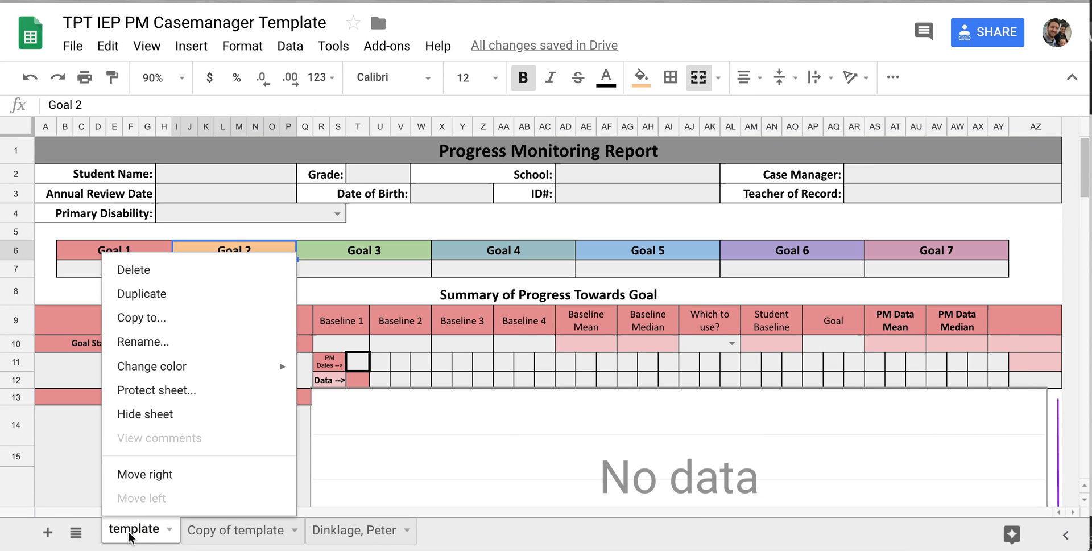
left_click(154, 296)
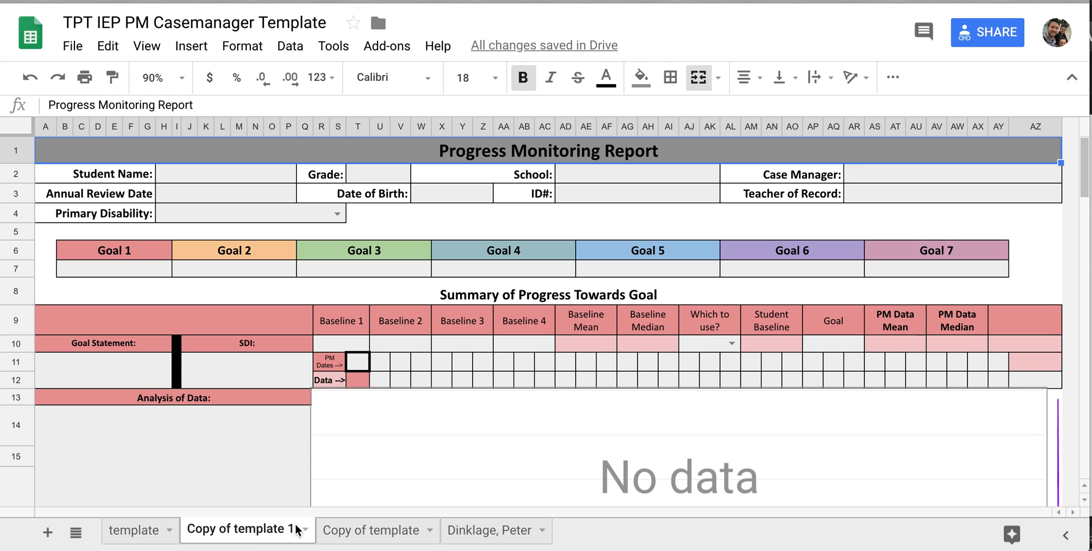
- Delete the duplicated sheet "Copy of template 1"
right_click(280, 528)
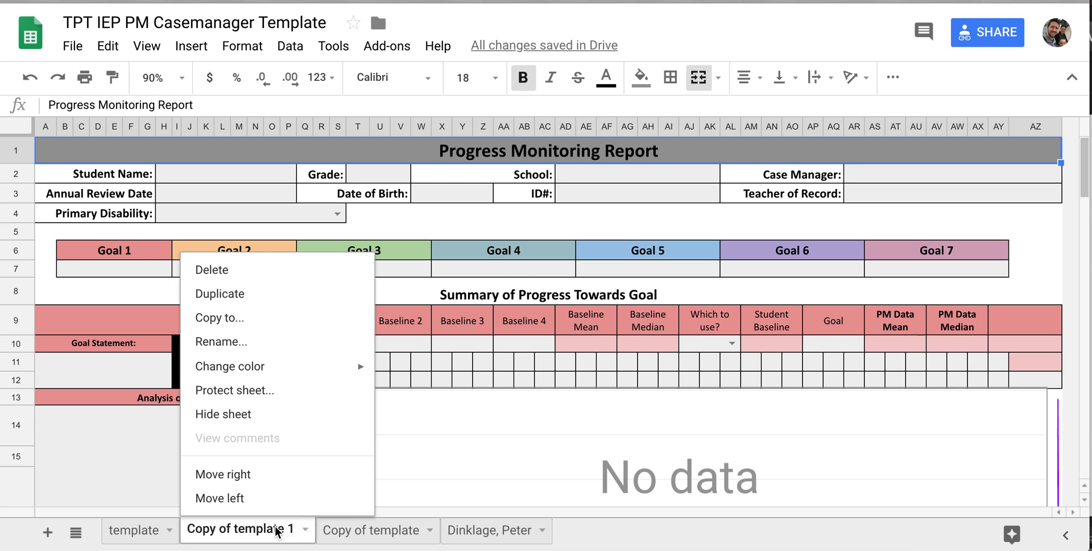
left_click(288, 277)
left_click(344, 312)
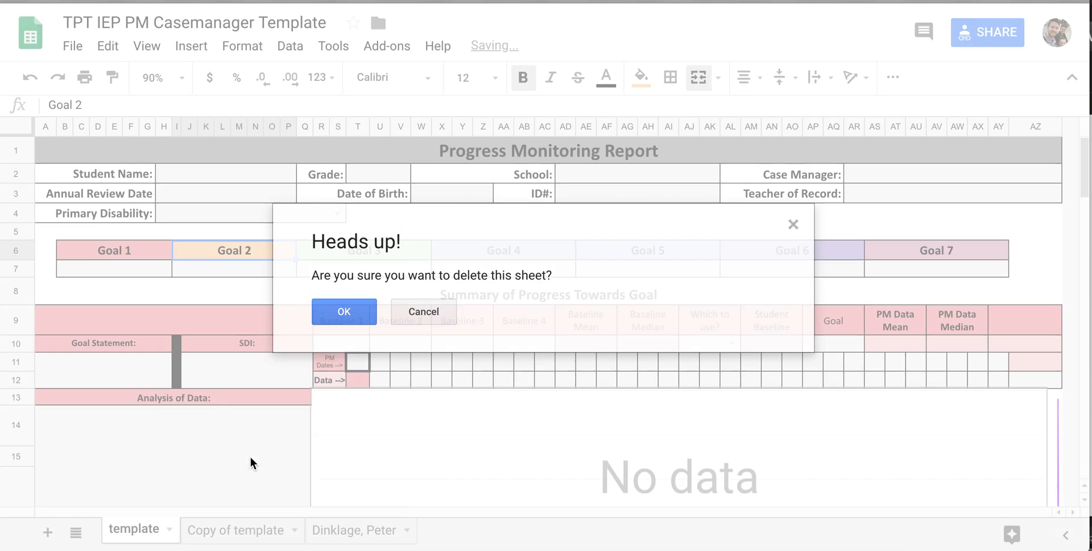
- Delete the leftover "Copy of template" sheet
left_click(239, 529)
right_click(239, 528)
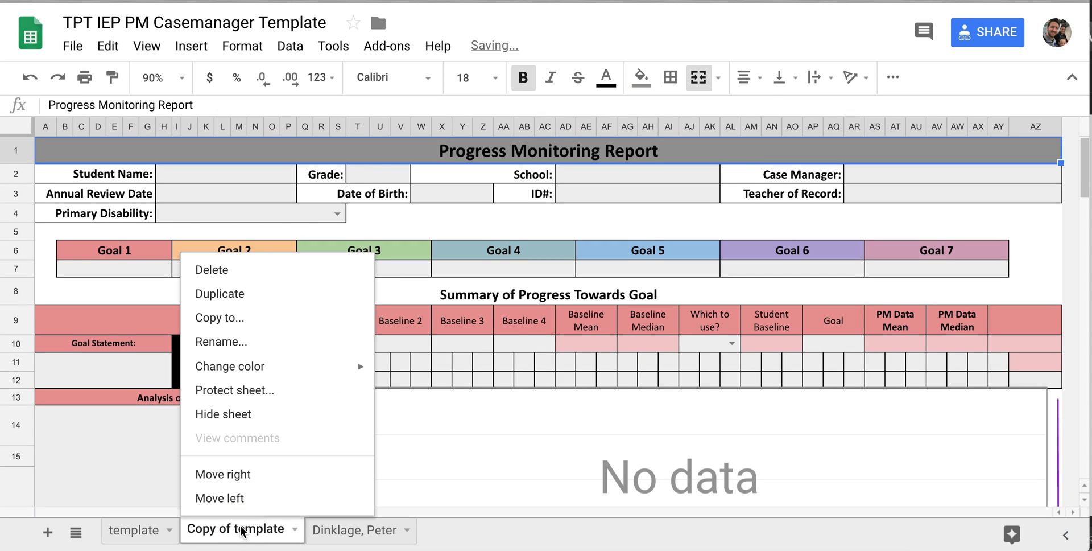
left_click(274, 271)
left_click(343, 311)
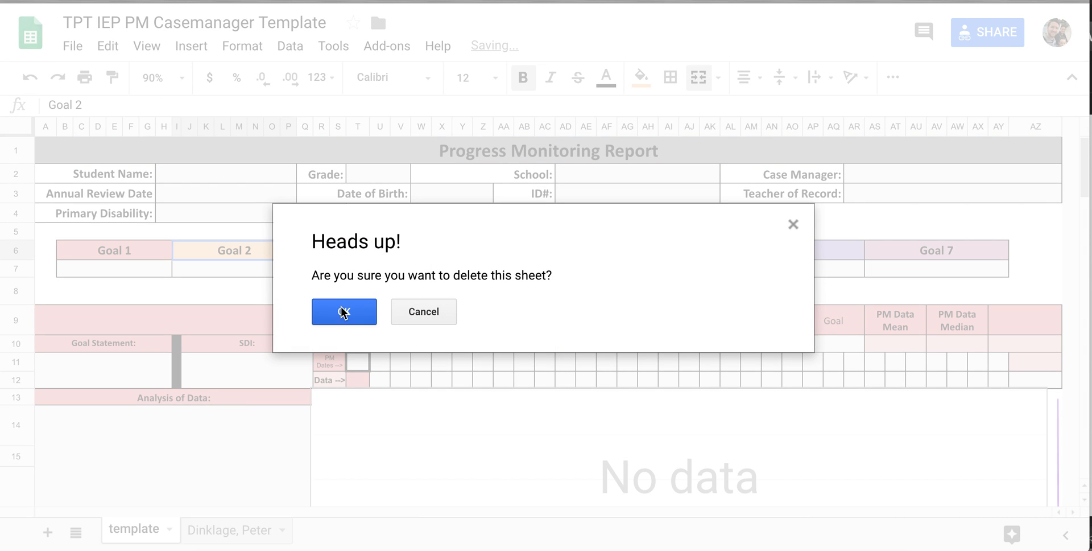